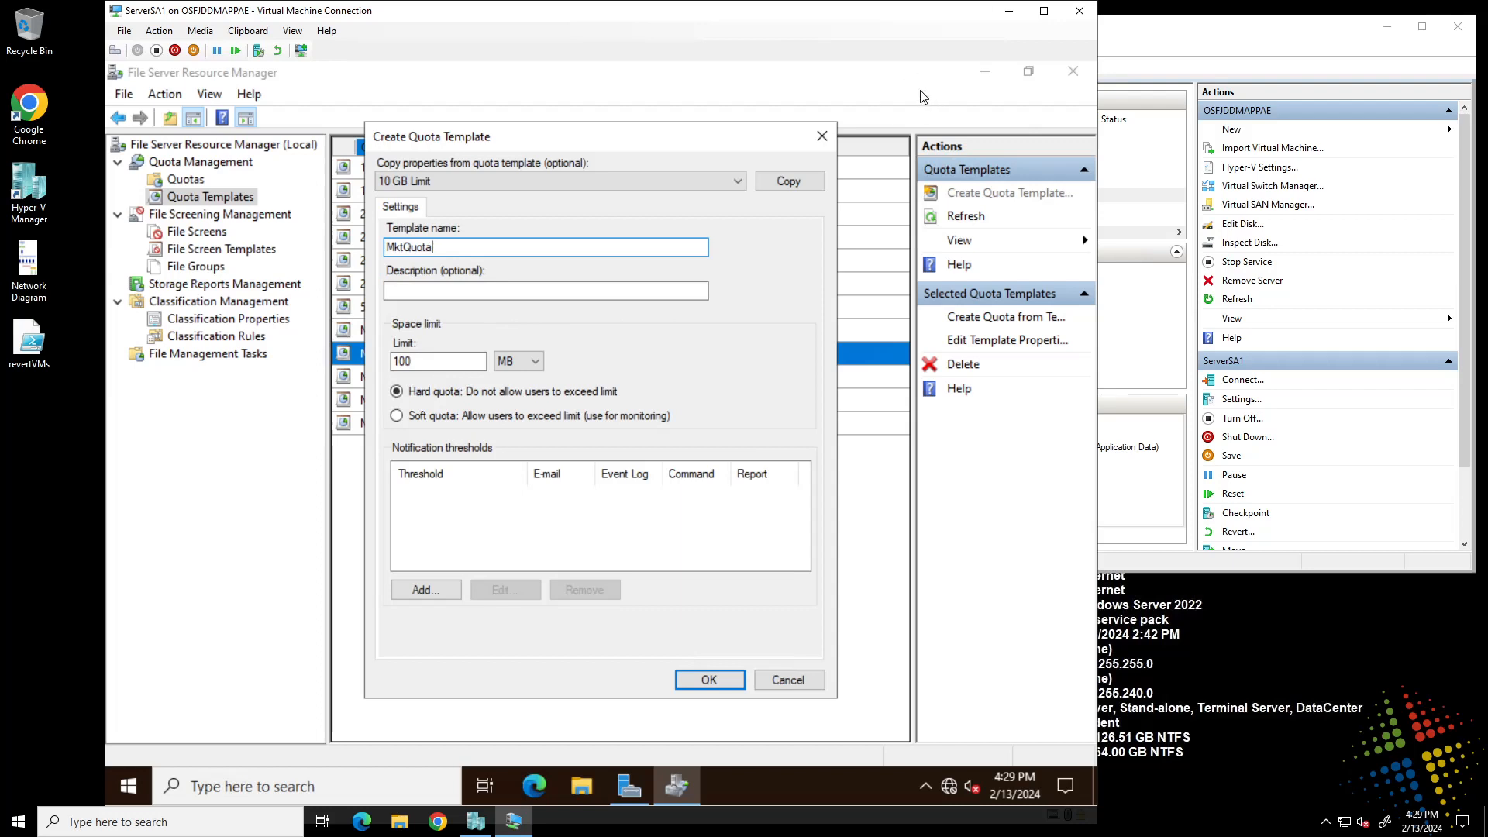
Give the MktQuota template the description "Quota fro Marketing Share" and set its space limit to 20 MB
left_click(653, 290)
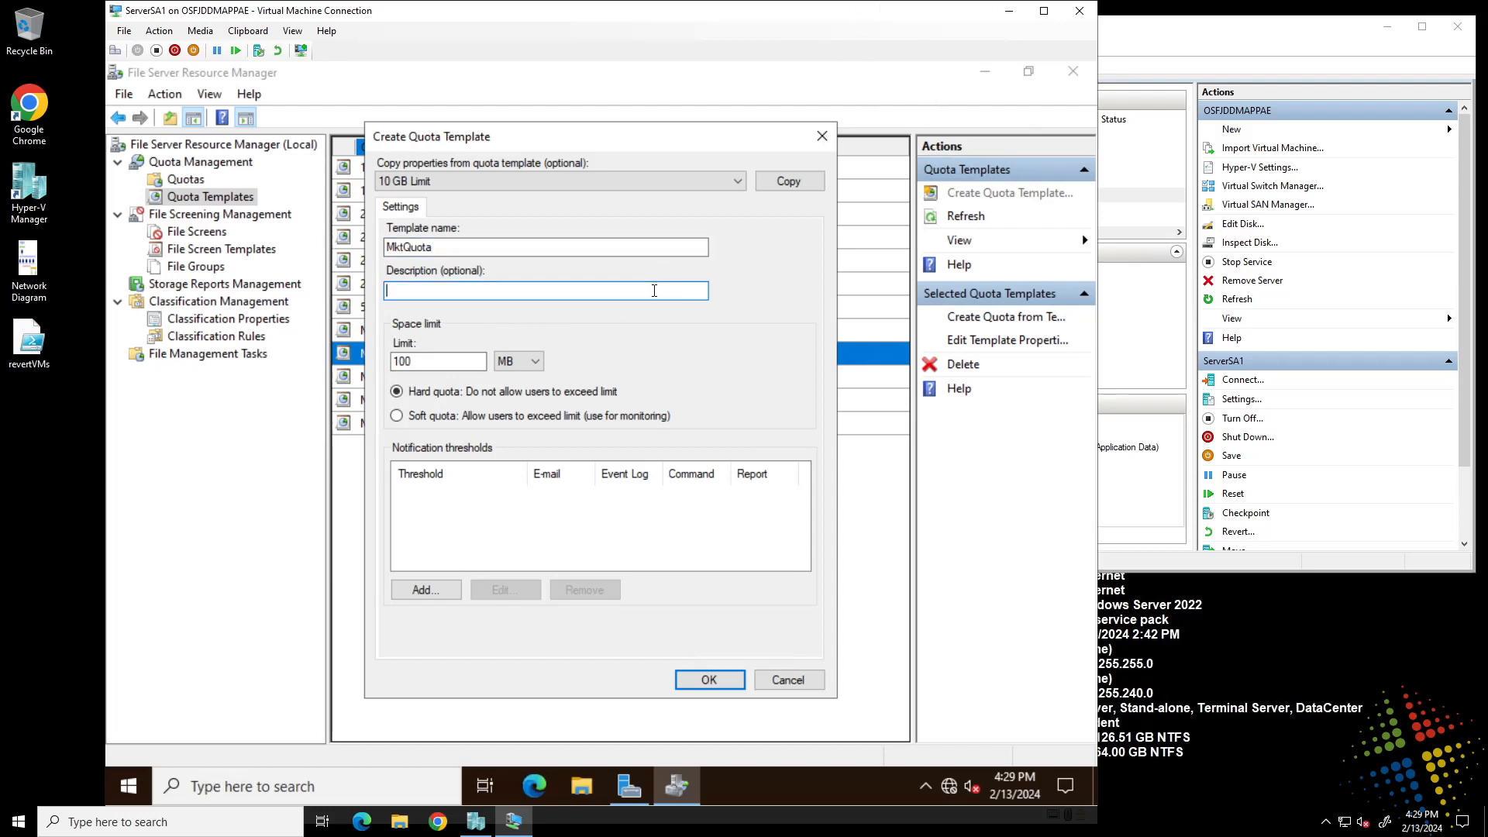
type("Quota fro Marketing Share")
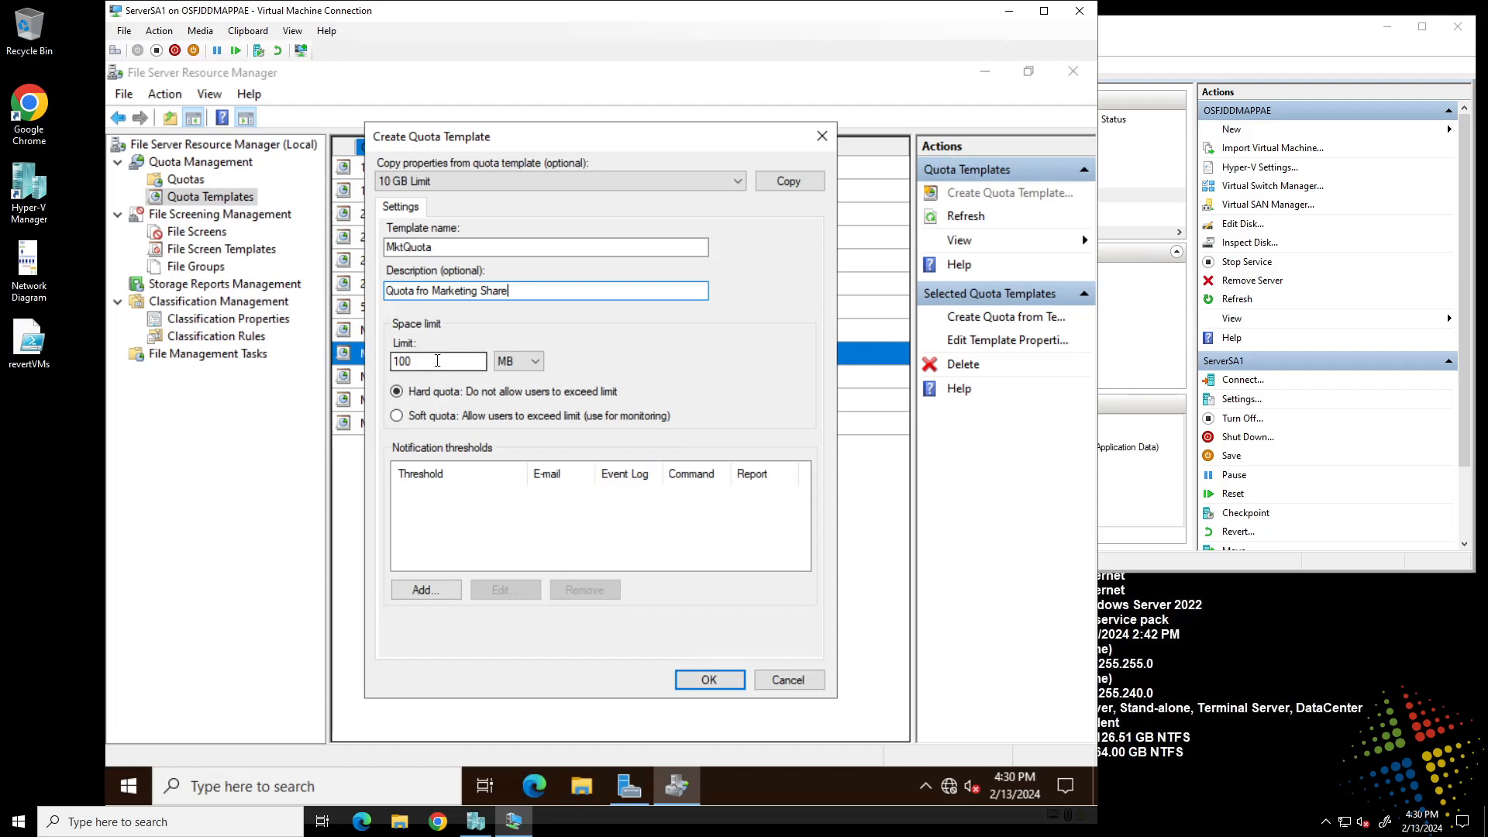
double_click(456, 364)
type("20")
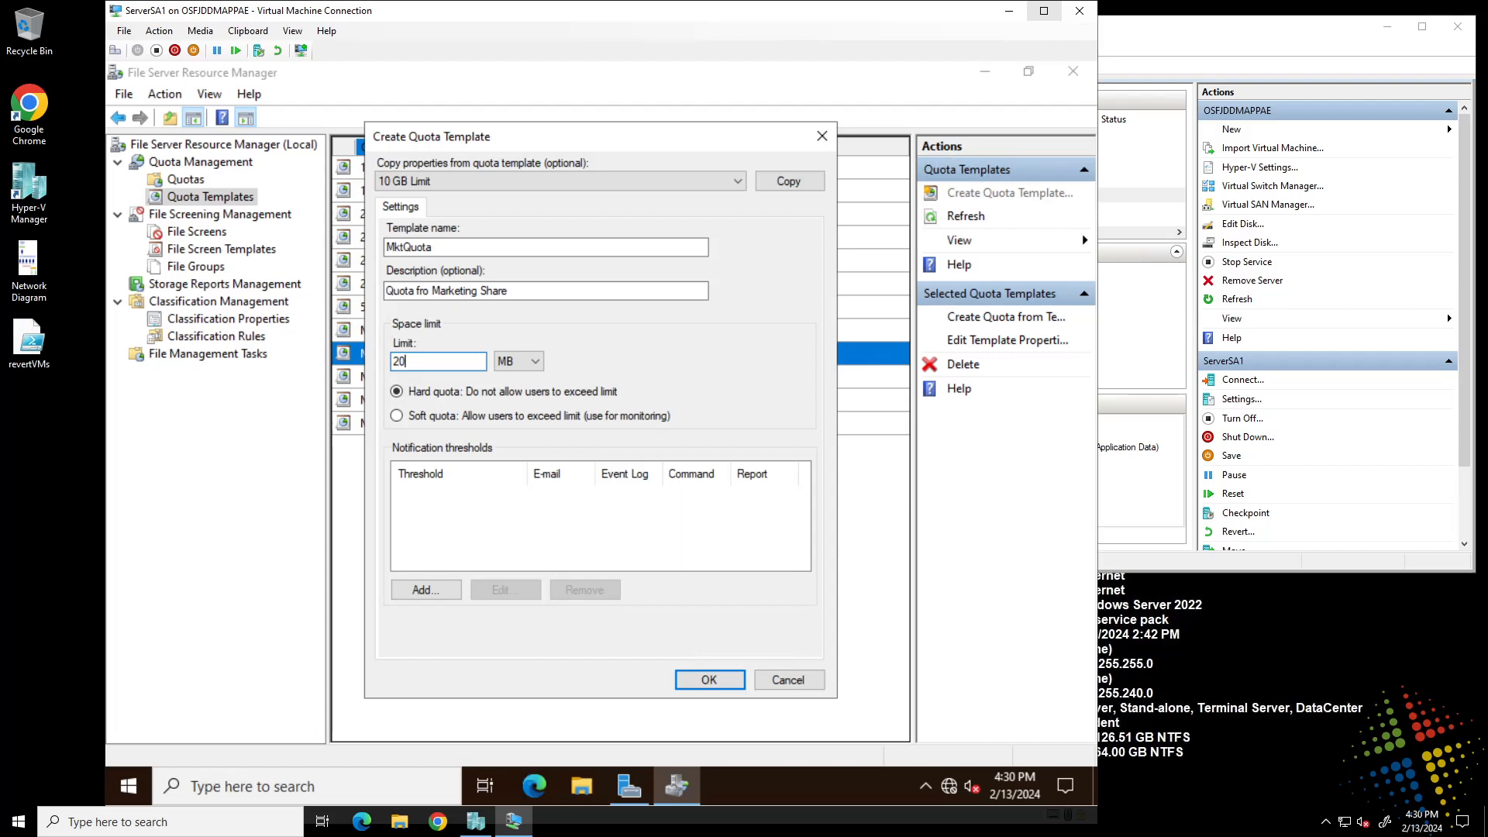
Add a notification threshold to the quota template that triggers when usage reaches 50%
left_click(421, 593)
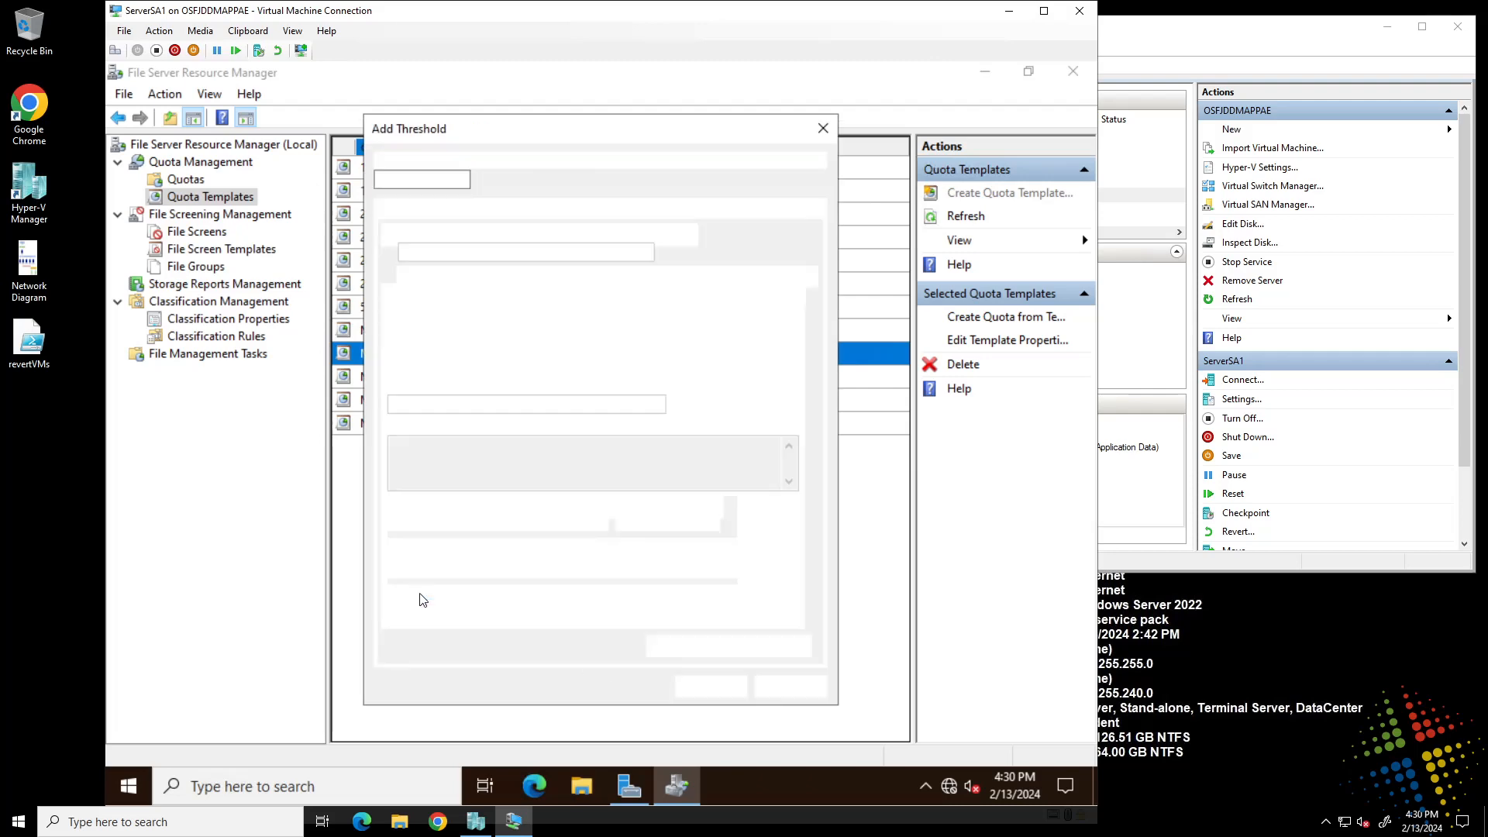
left_click(427, 181)
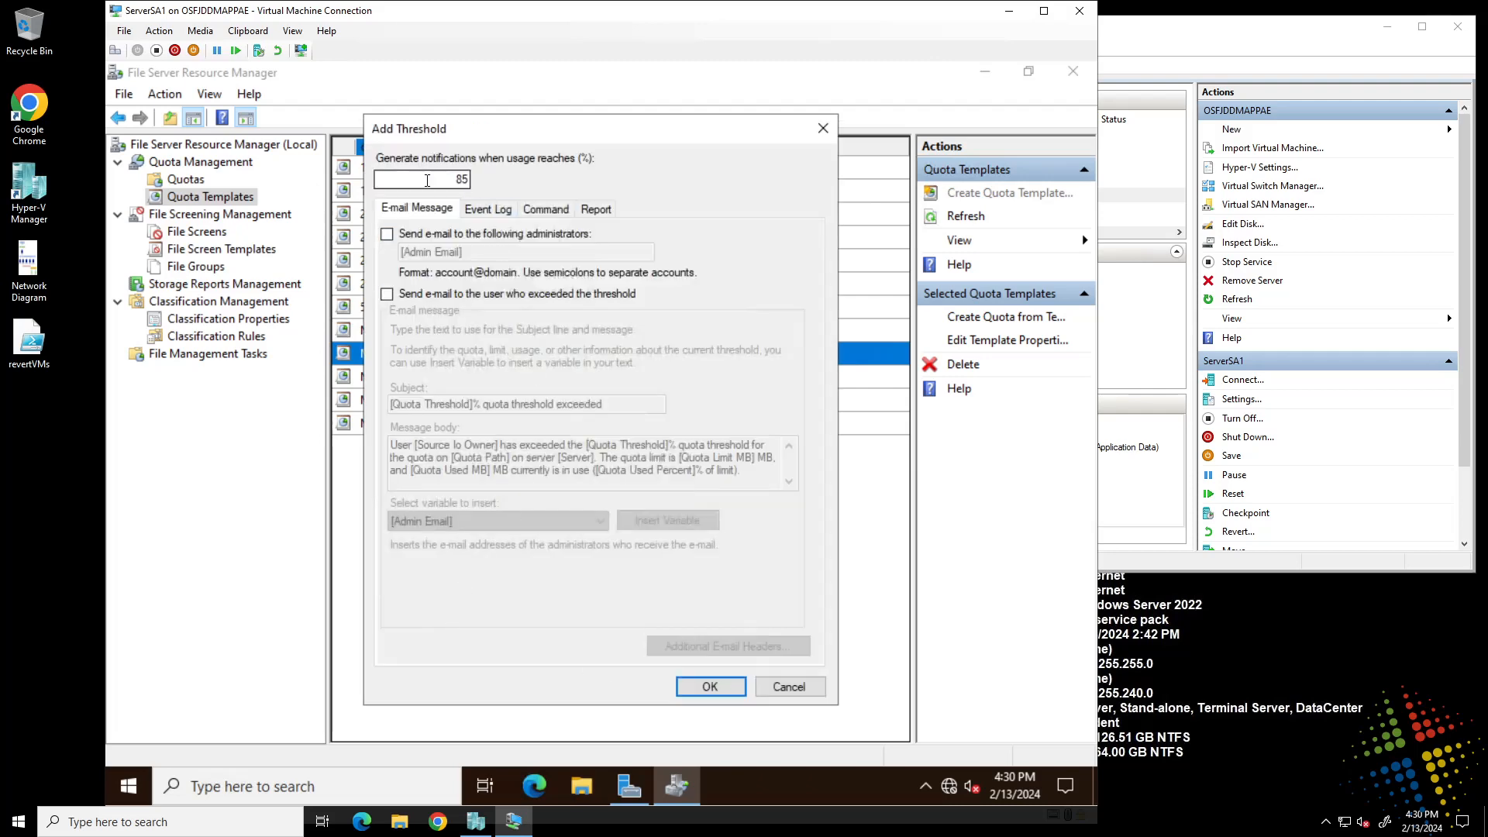
left_click_drag(427, 181, 533, 167)
type("50")
Make the threshold send a warning to the event log, and save both the threshold and the quota template
left_click(479, 209)
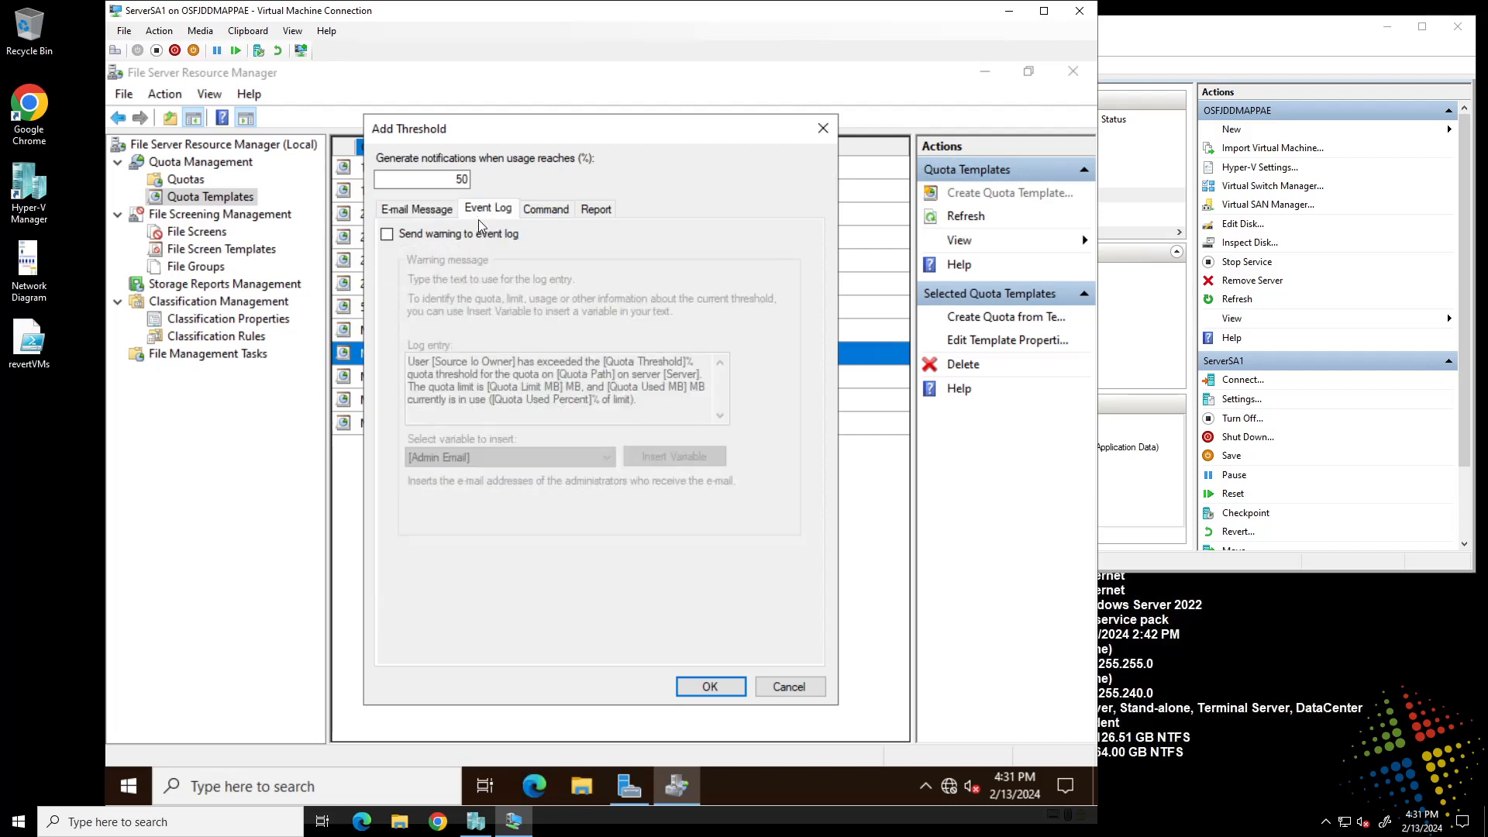
left_click(387, 235)
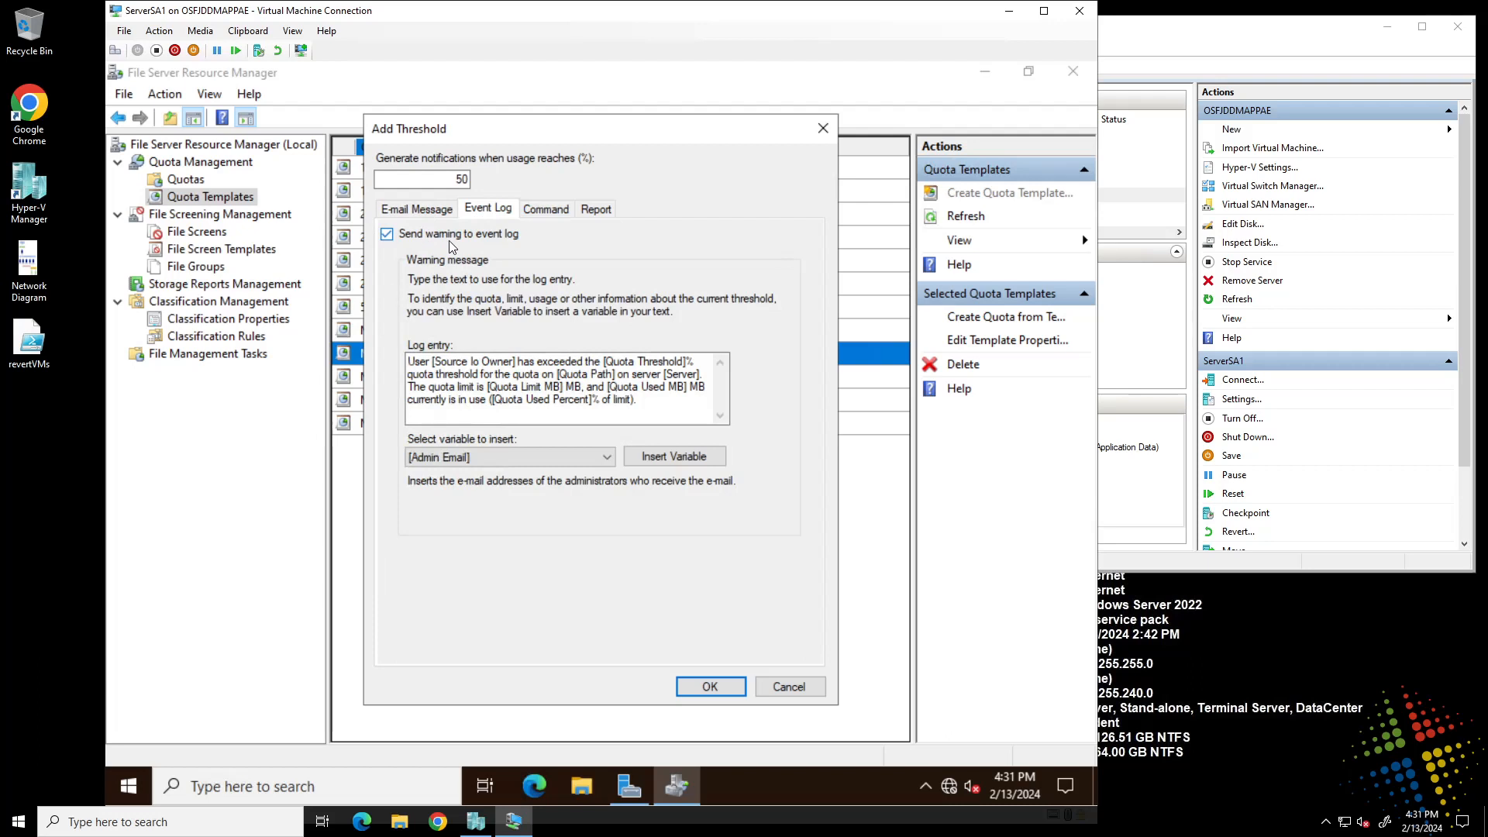
left_click(475, 379)
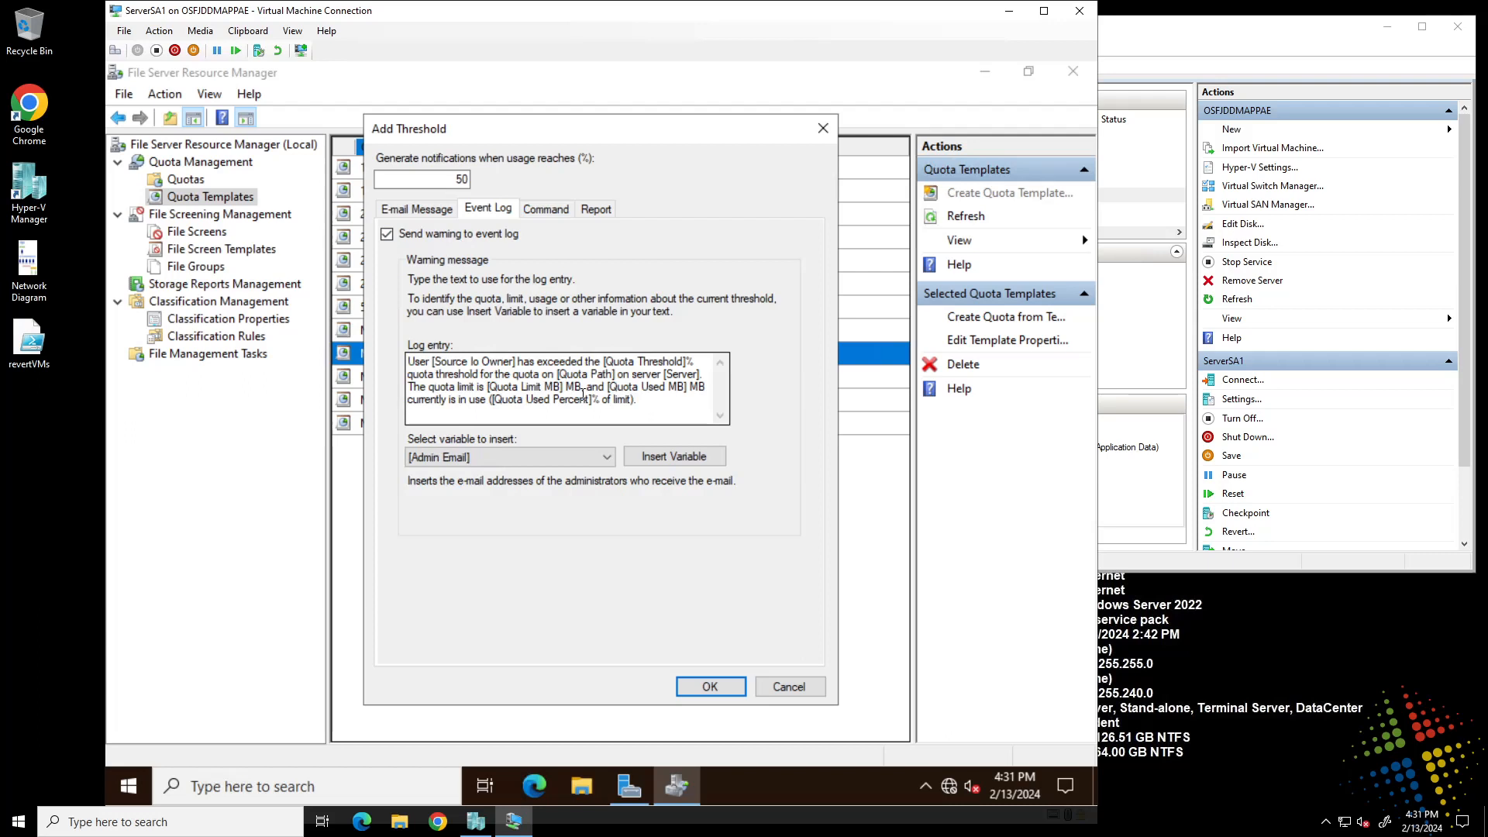
left_click(546, 209)
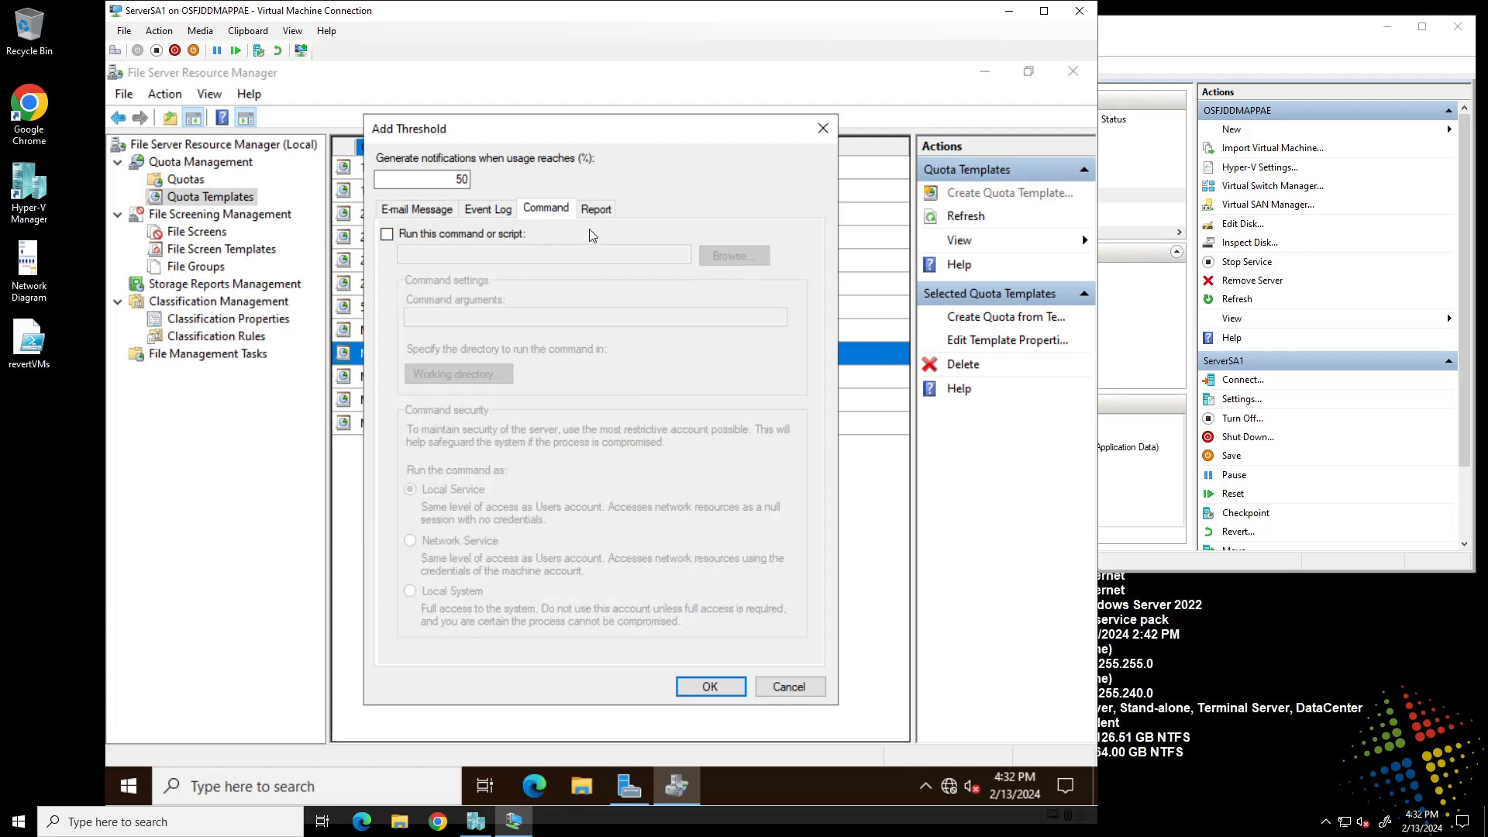
left_click(604, 213)
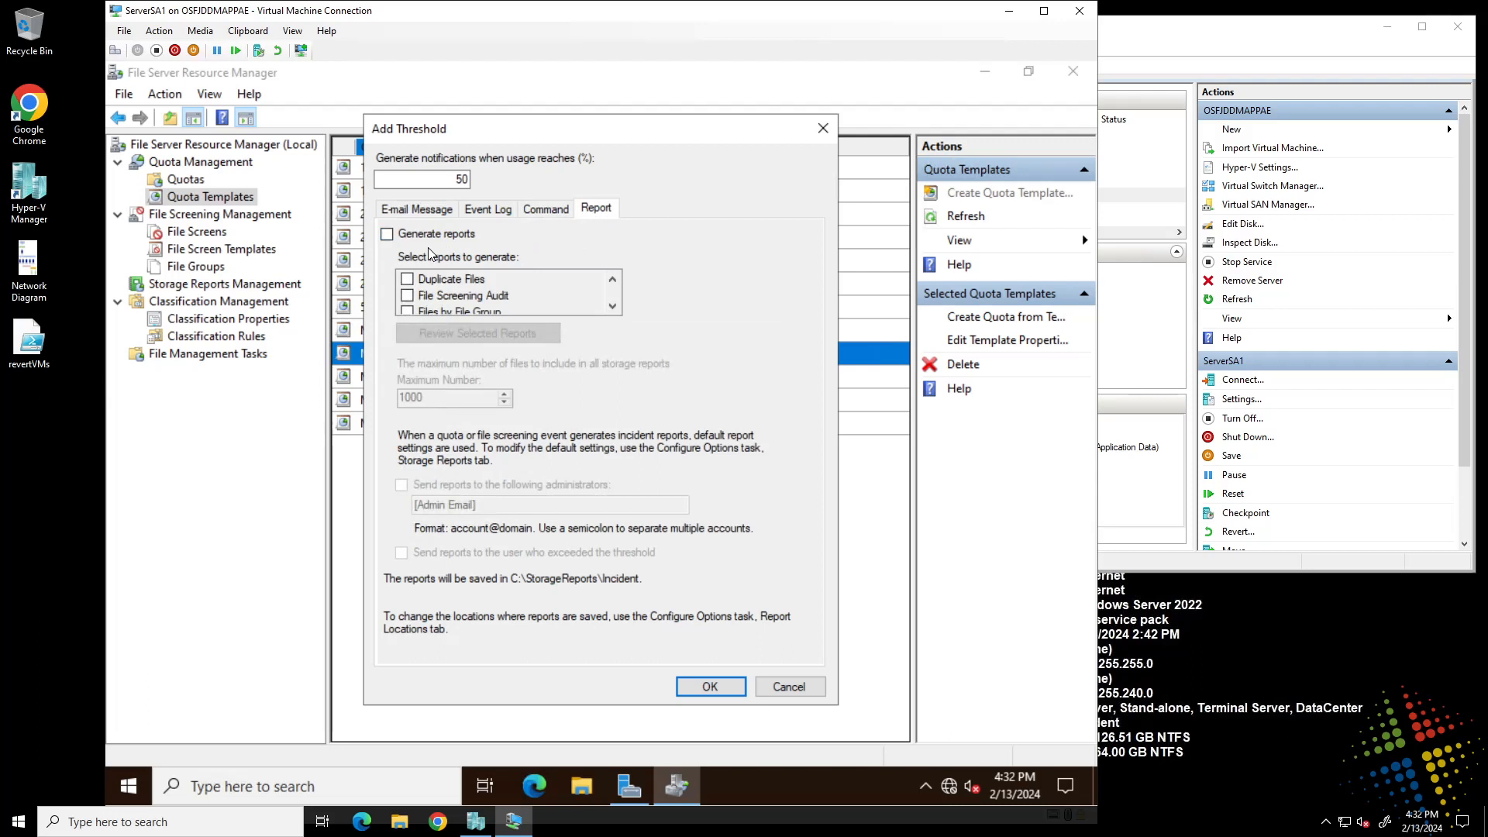
left_click(487, 210)
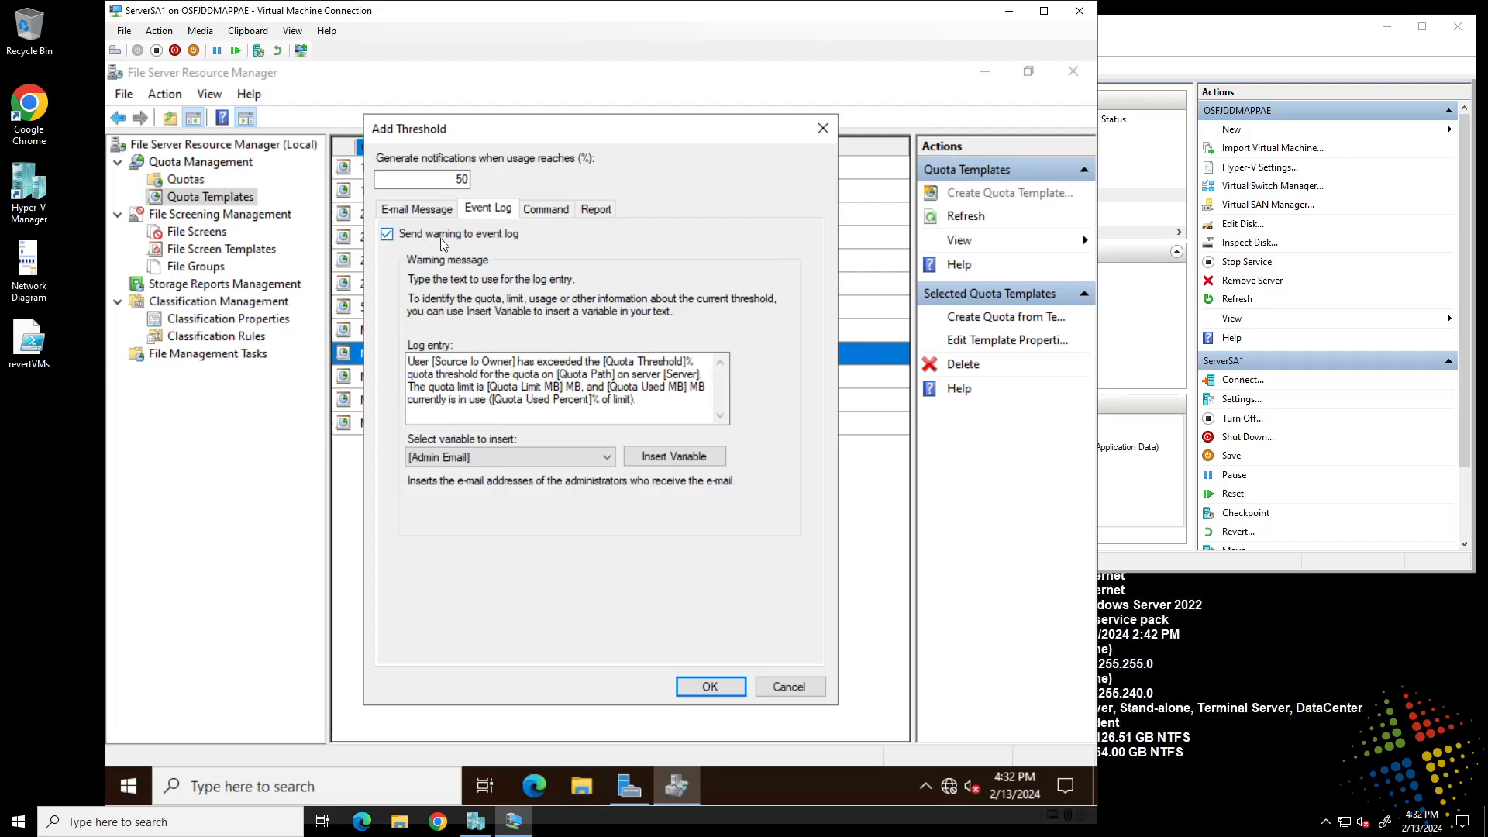
left_click(711, 688)
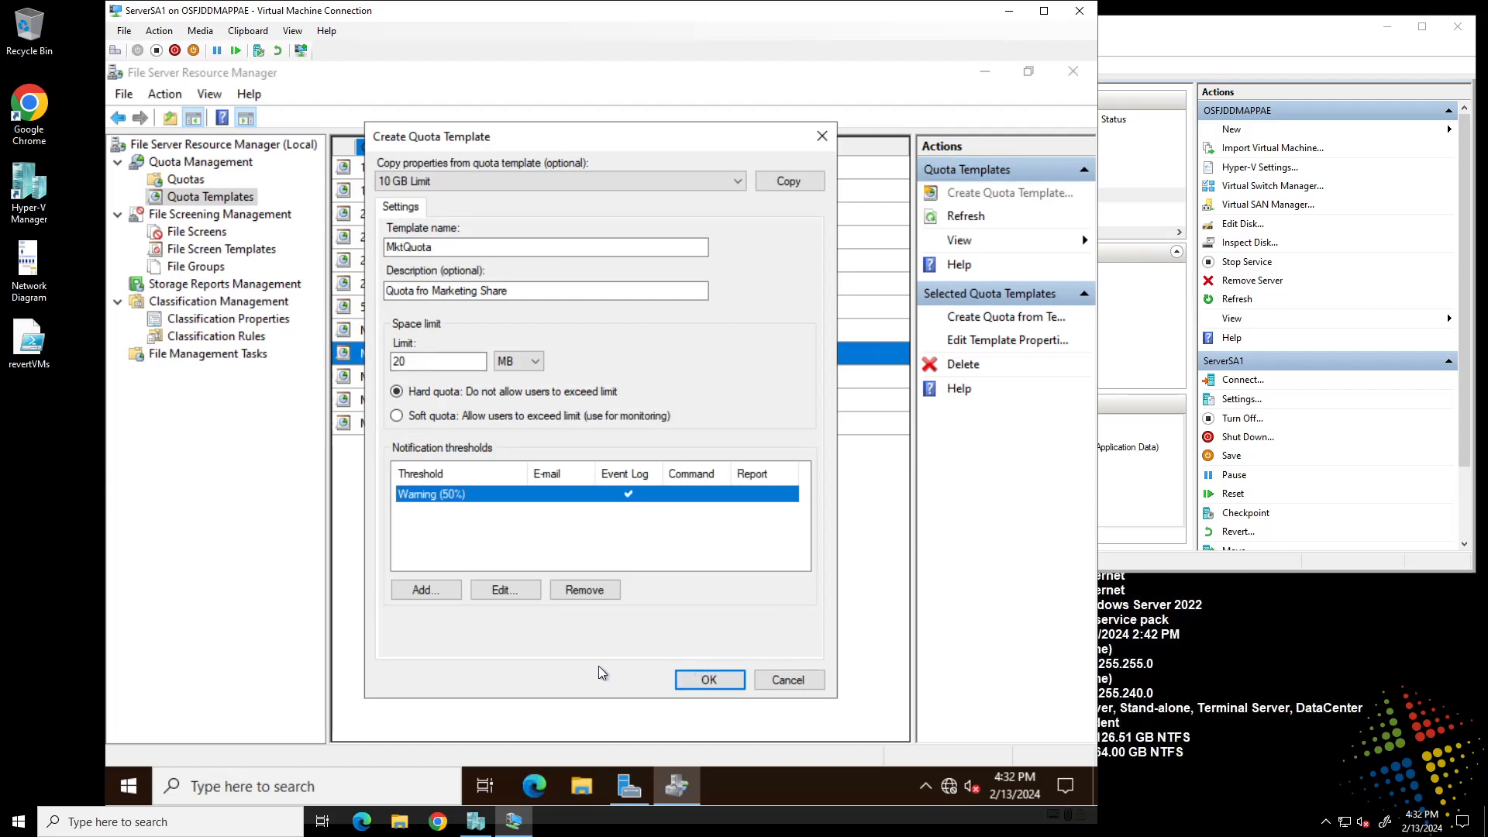
left_click(707, 681)
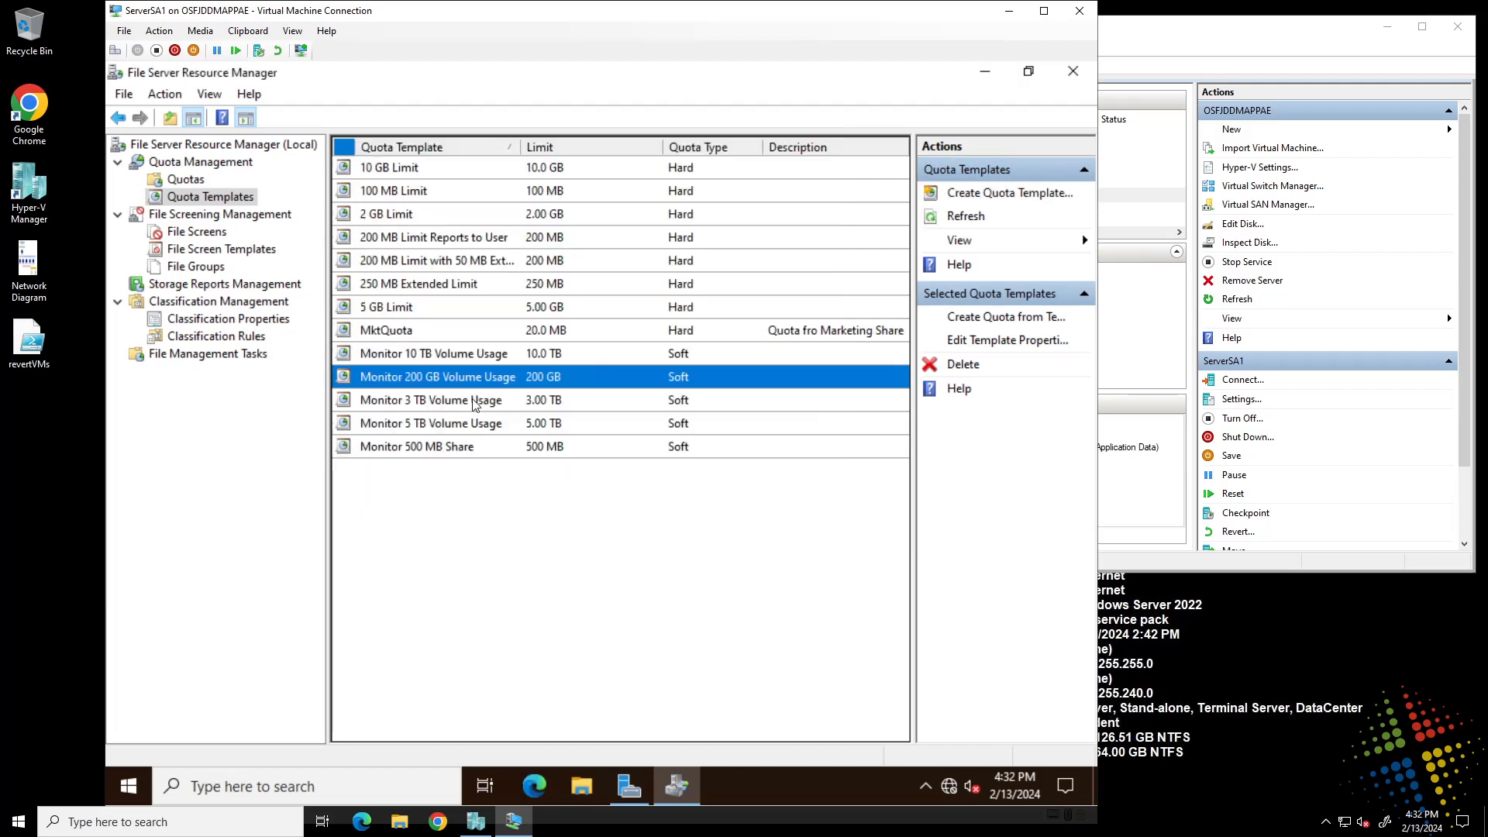
Create a quota from the MktQuota template on the path H:\MktgDocs
left_click(395, 332)
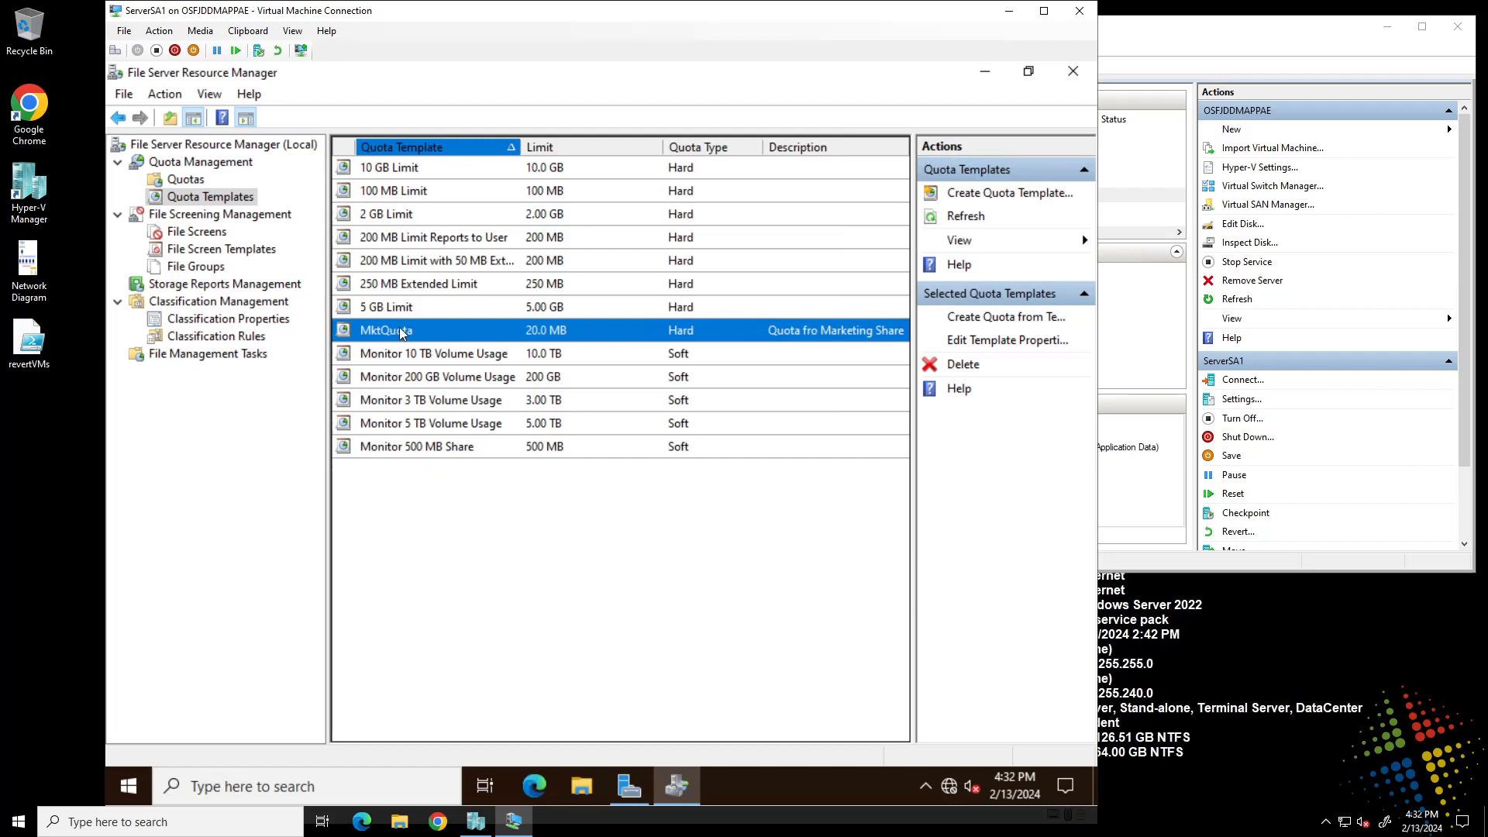
right_click(402, 329)
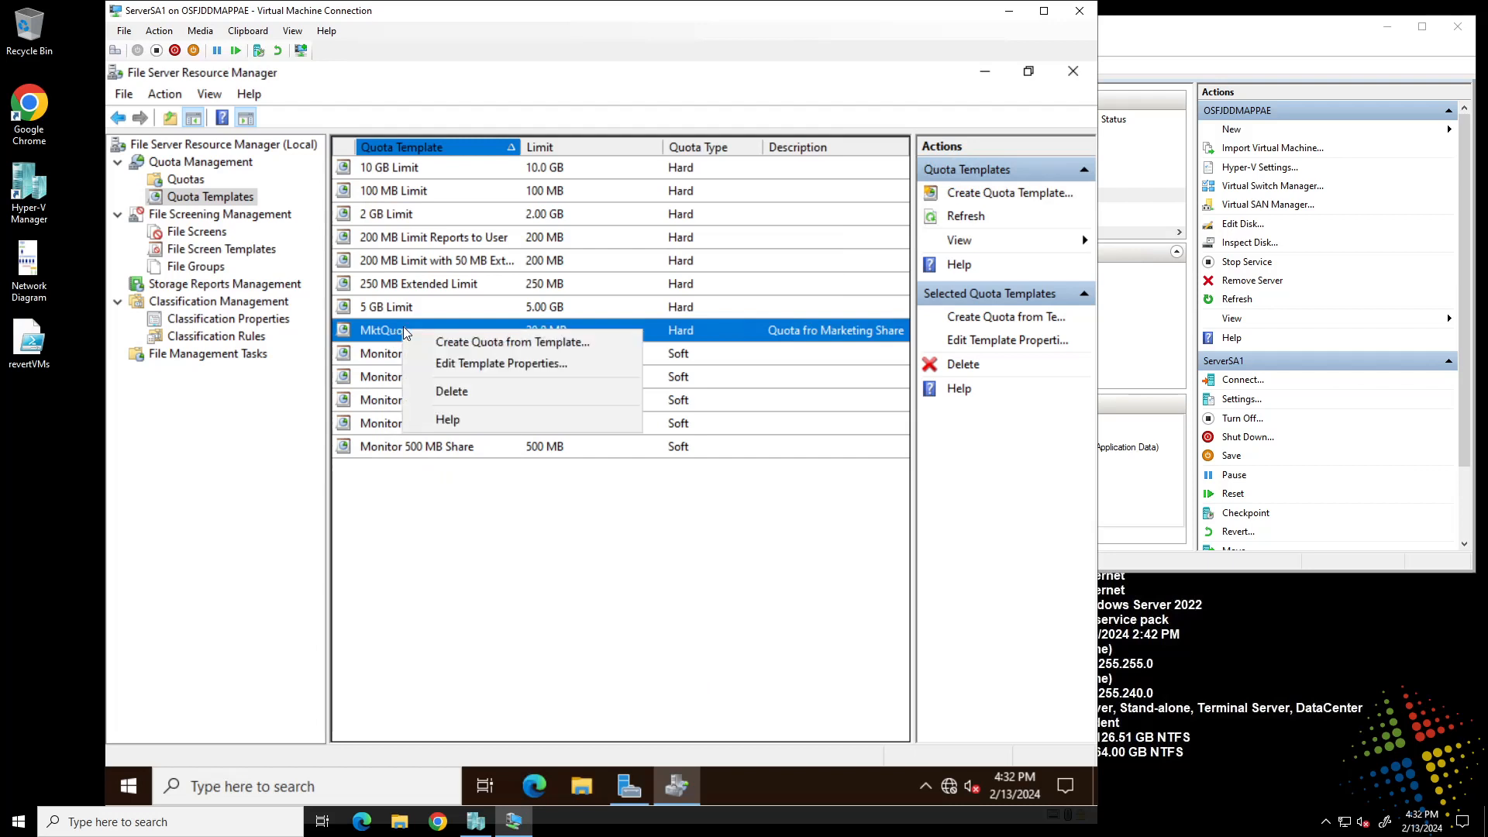
left_click(477, 341)
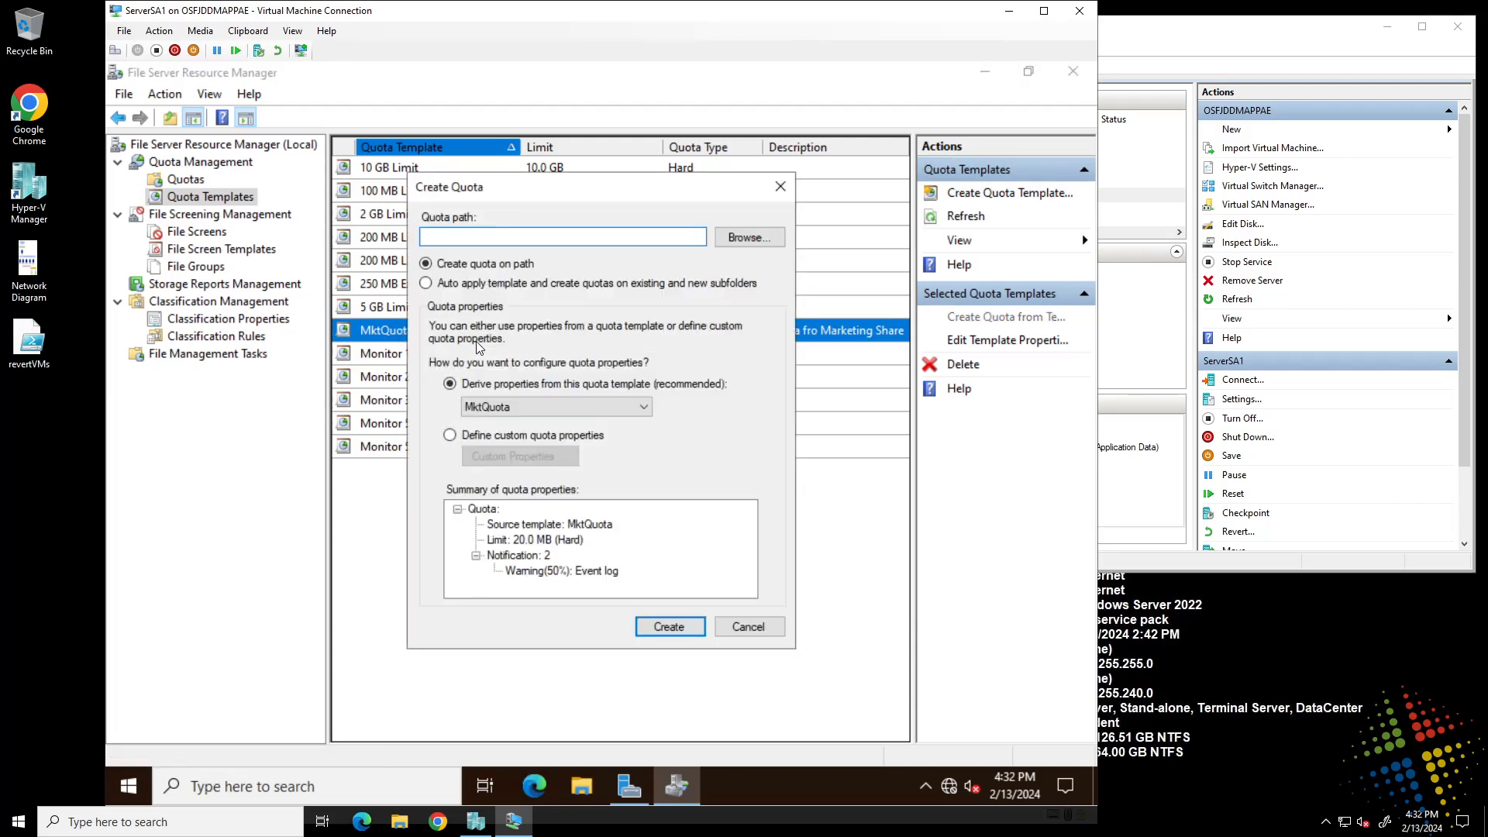
left_click(758, 241)
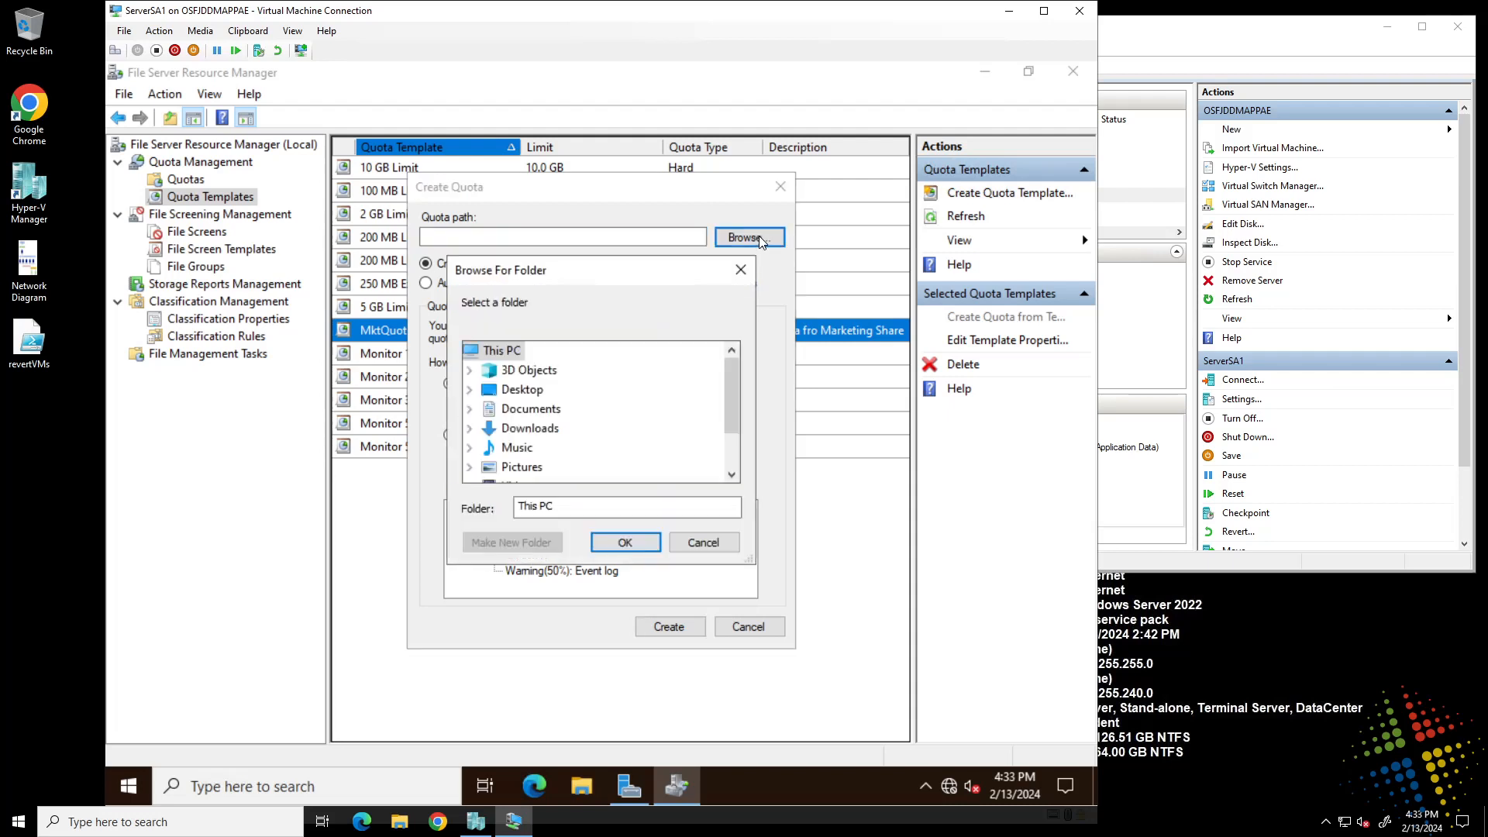
left_click(729, 456)
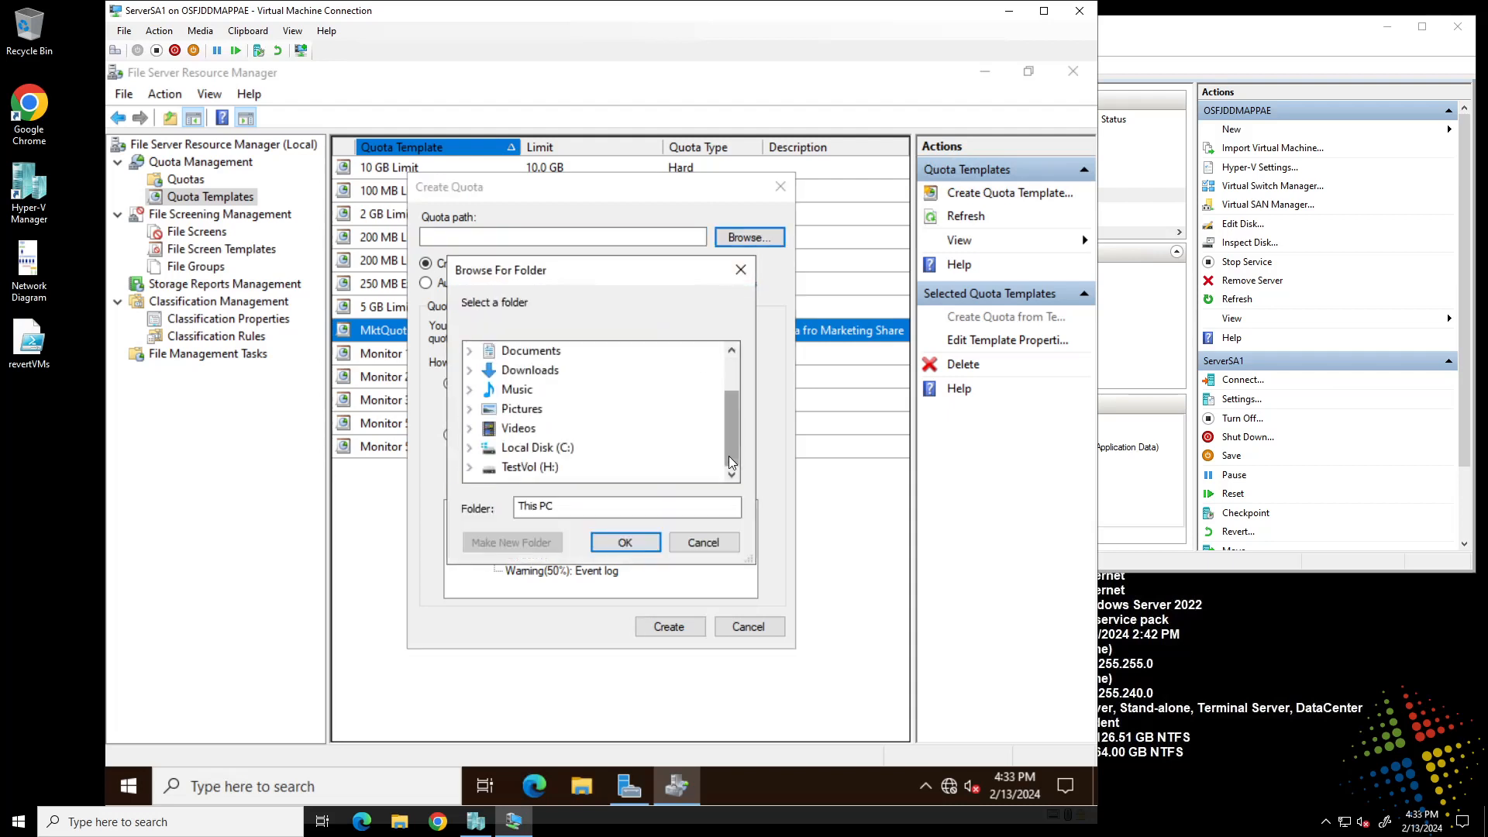
left_click(469, 468)
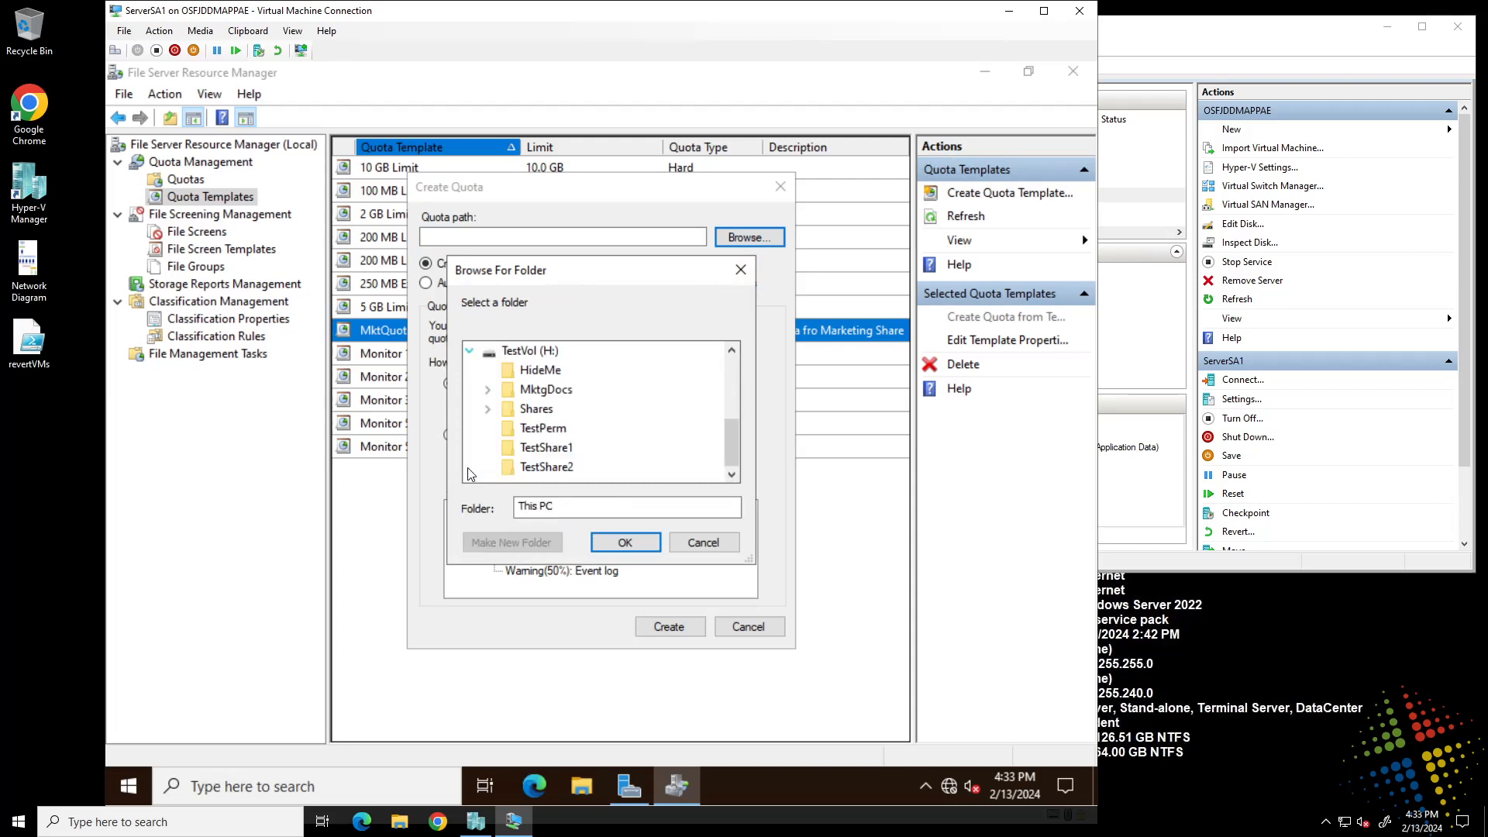
left_click(558, 392)
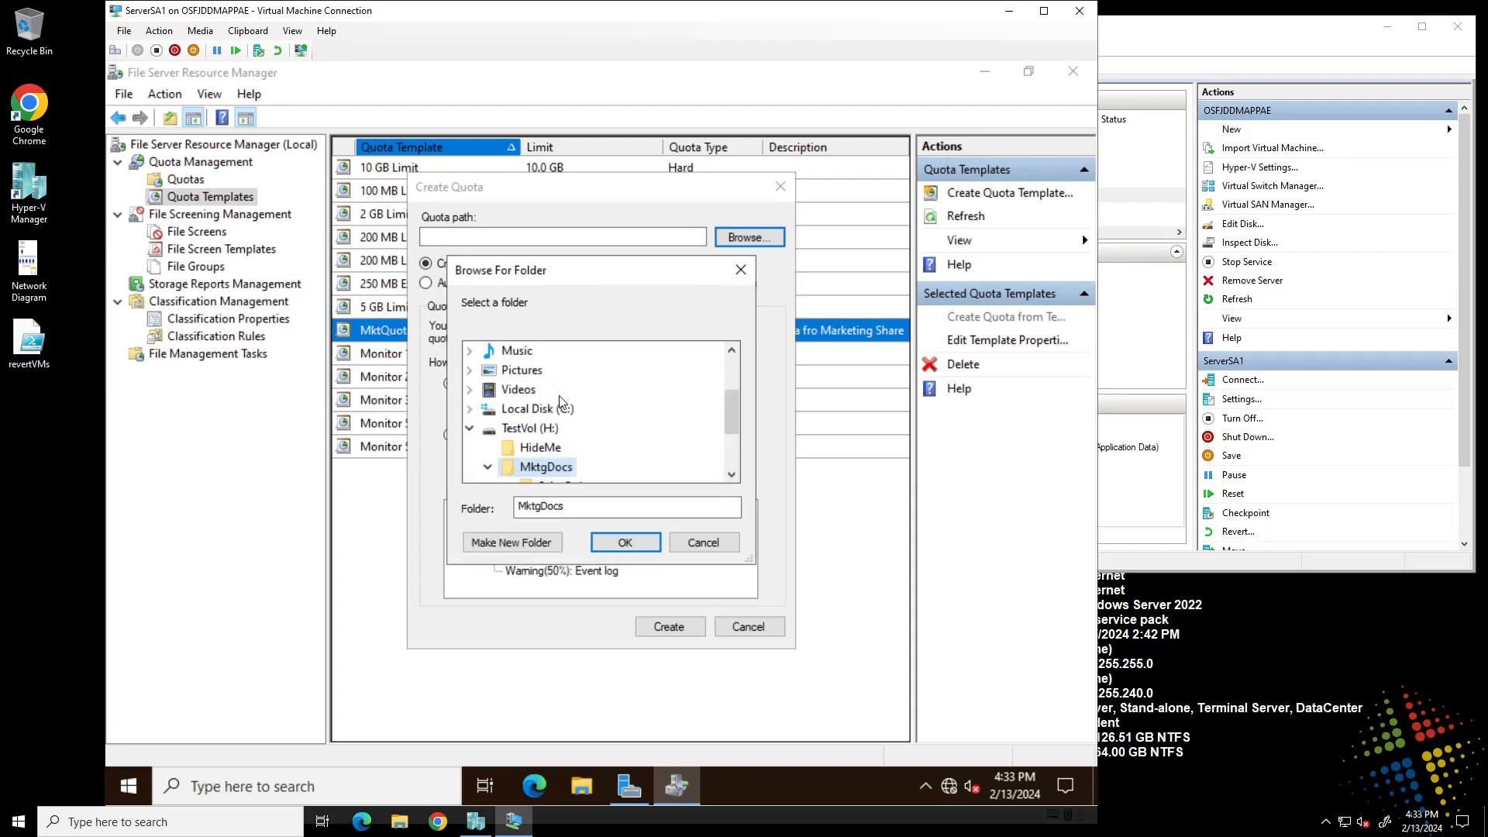
left_click(627, 548)
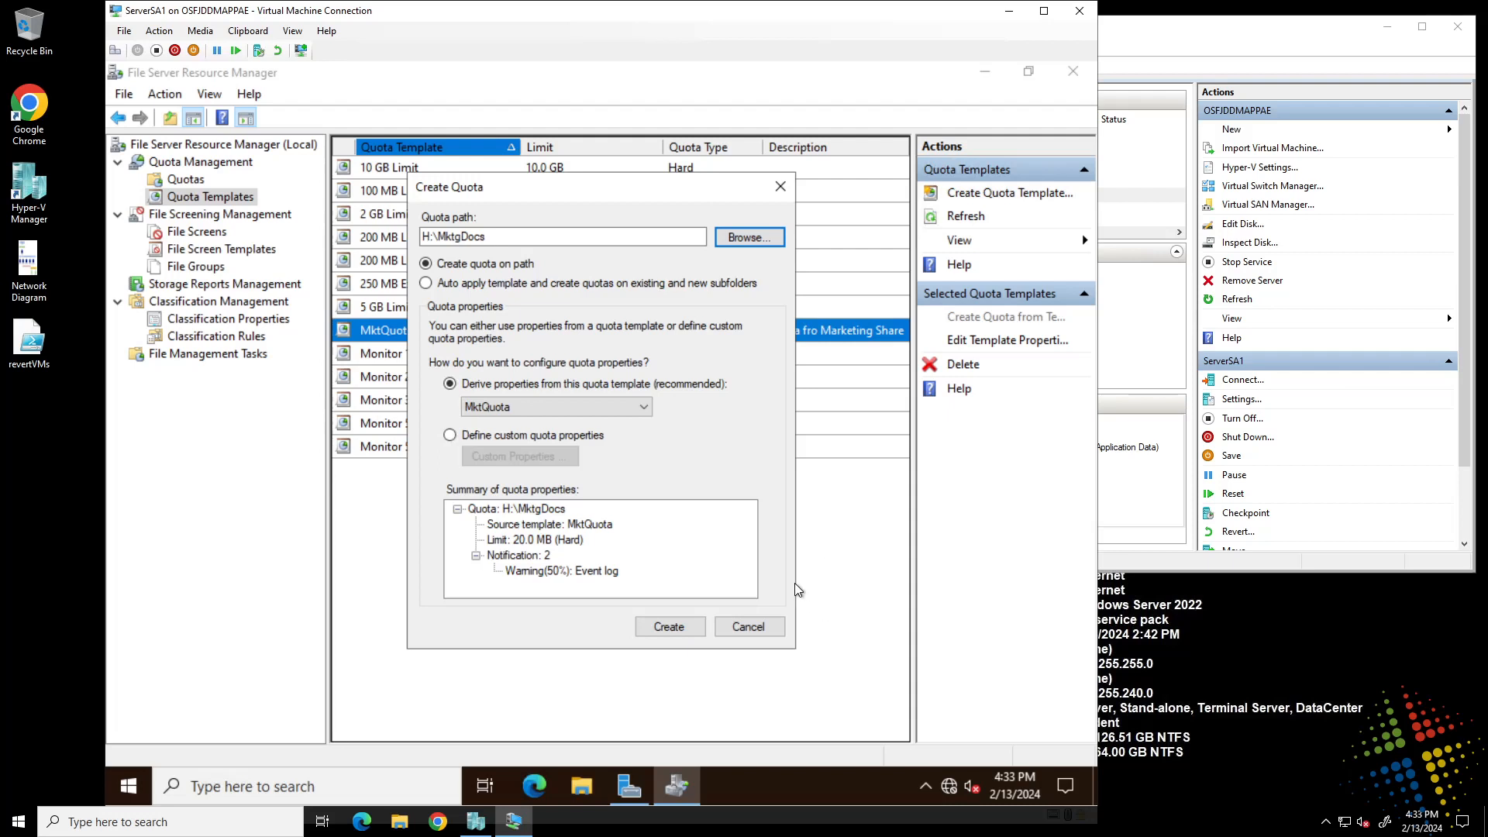
left_click(667, 627)
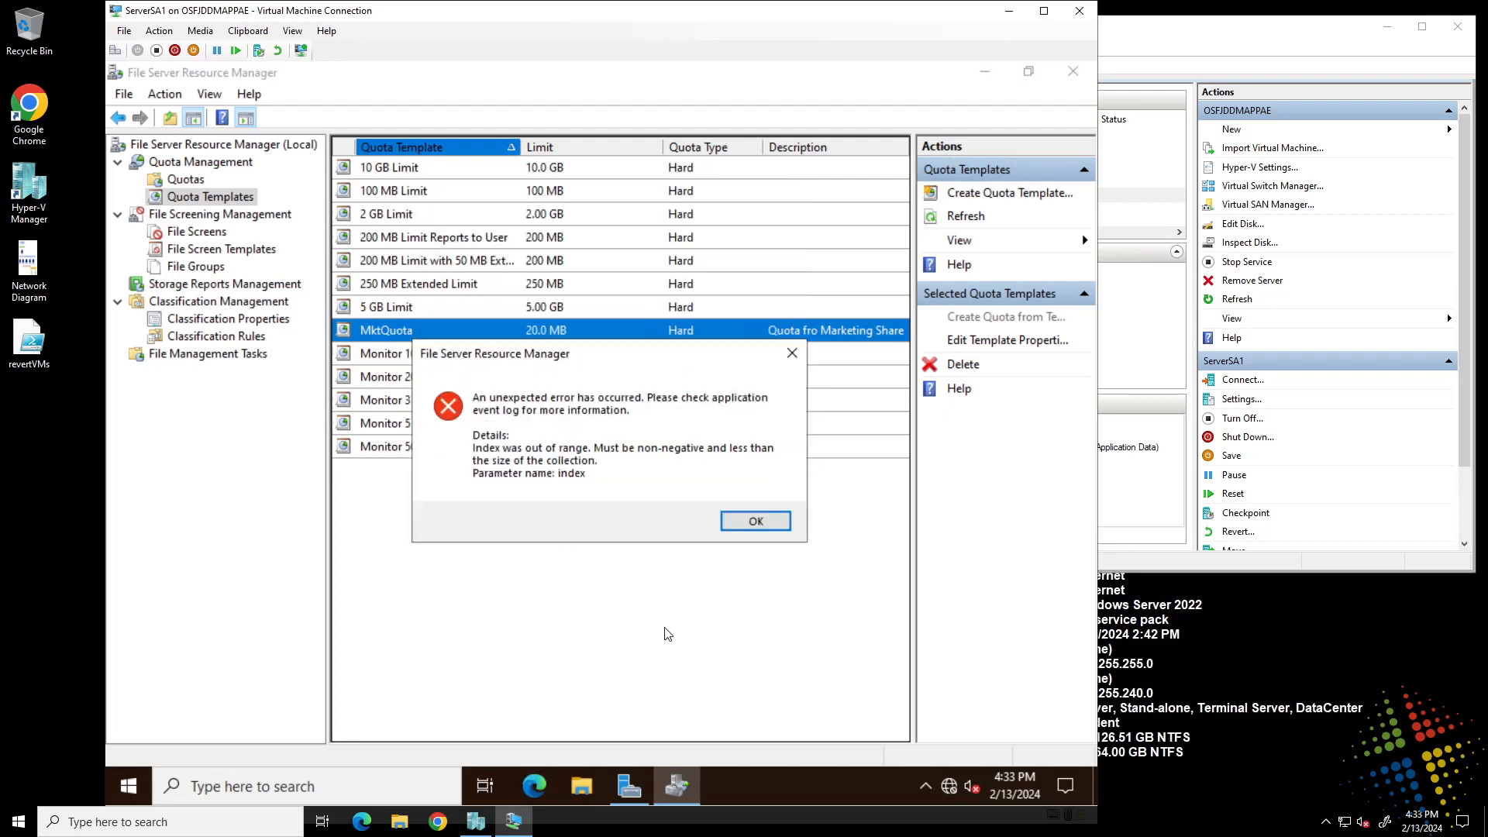
left_click(756, 524)
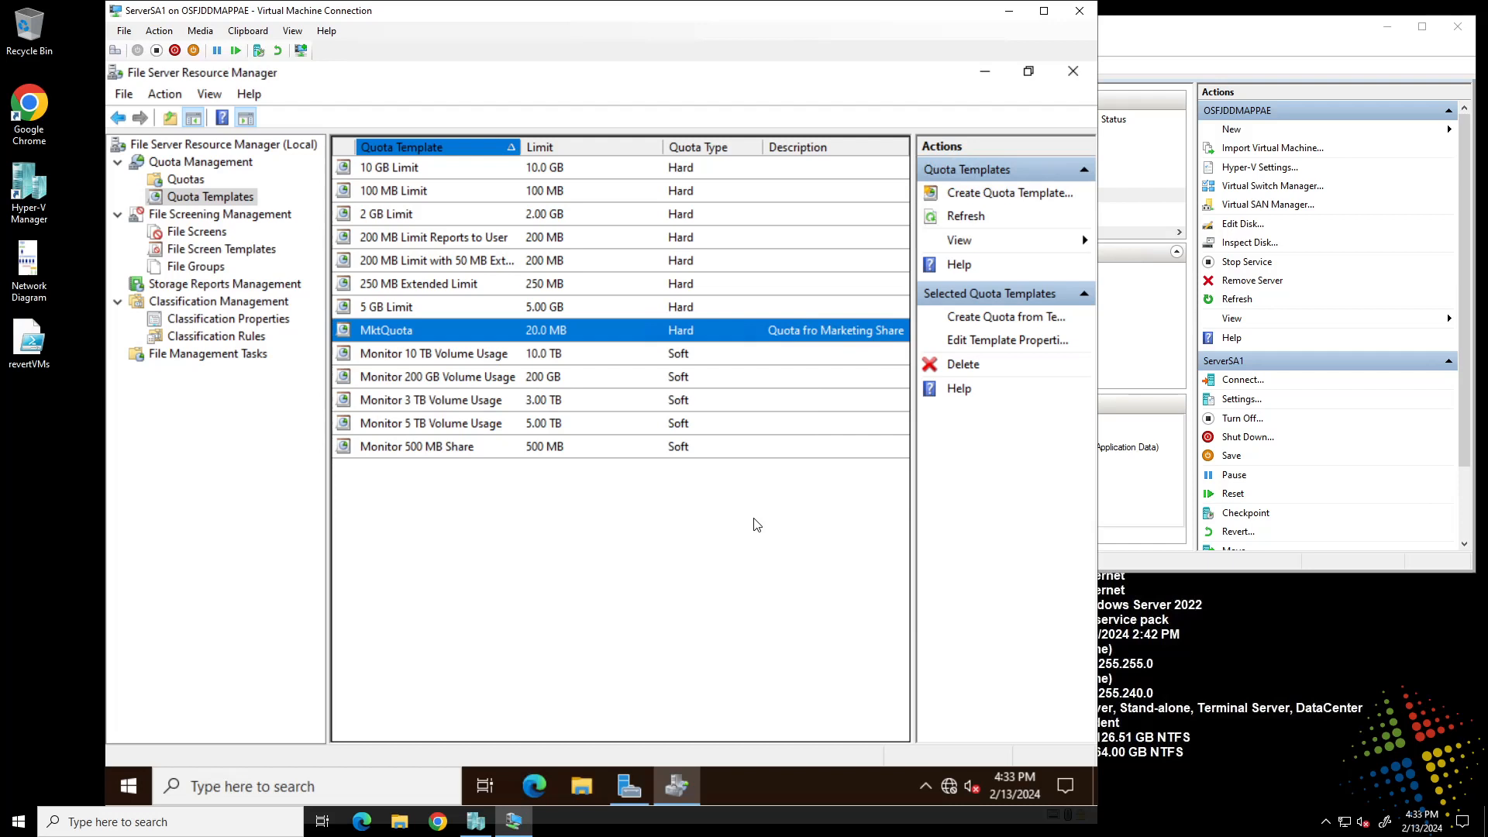
Check the MktQuota template's properties without changing them
right_click(683, 330)
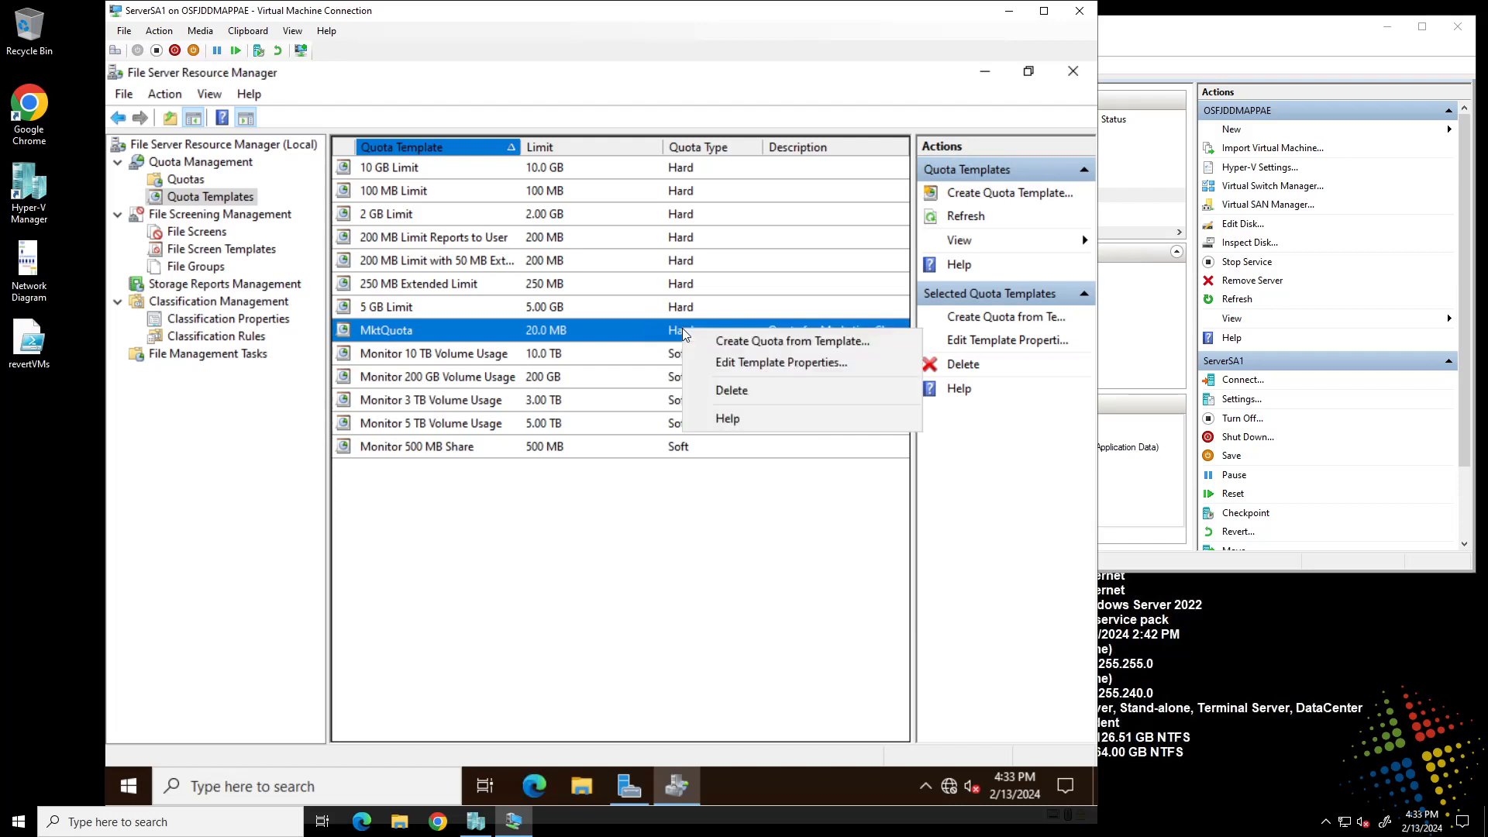
left_click(705, 363)
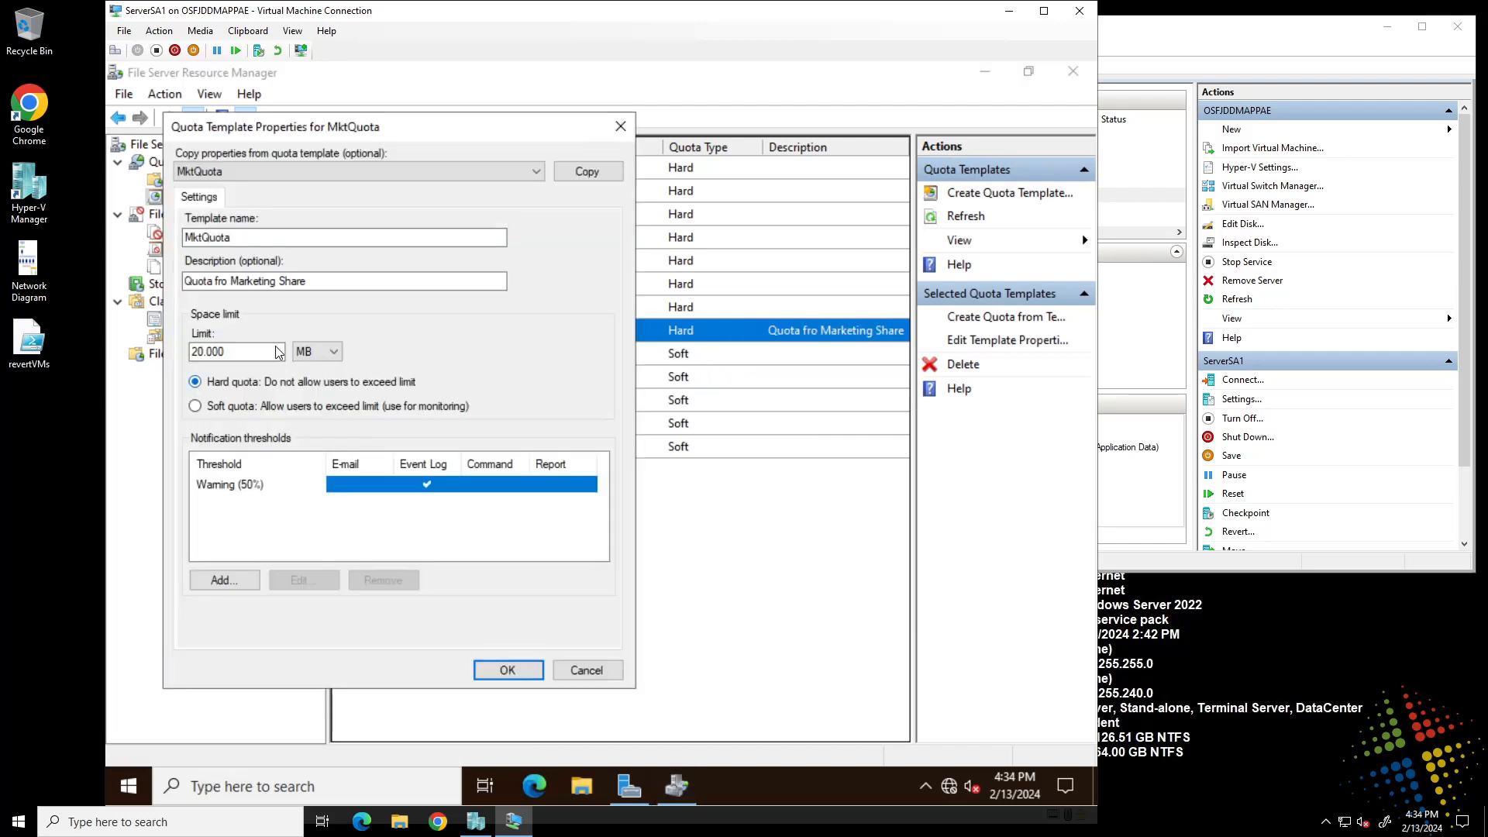
left_click(587, 670)
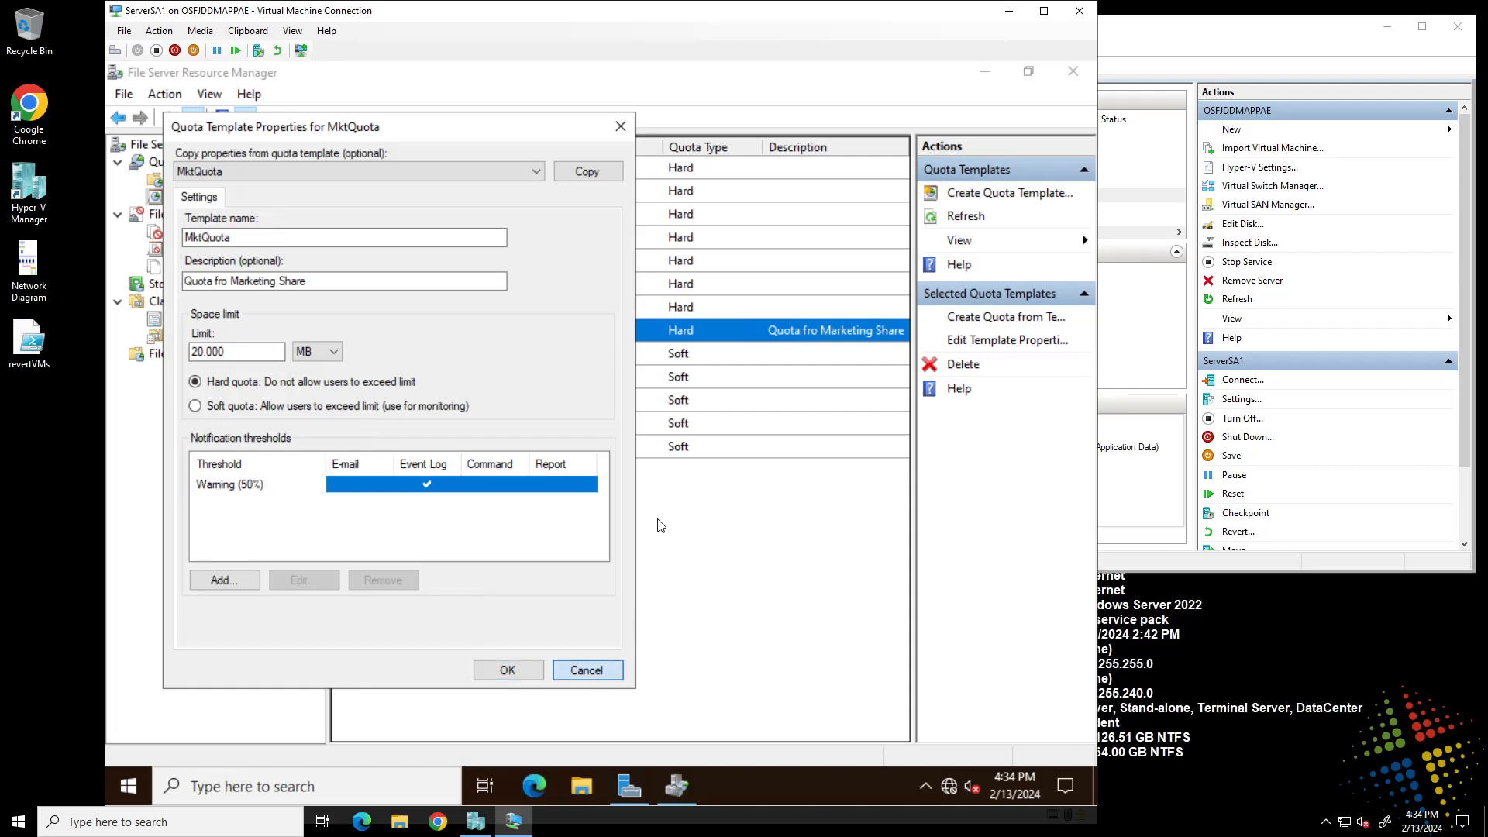
Try again to create a quota from the MktQuota template on the path H:\MktgDocs
right_click(501, 339)
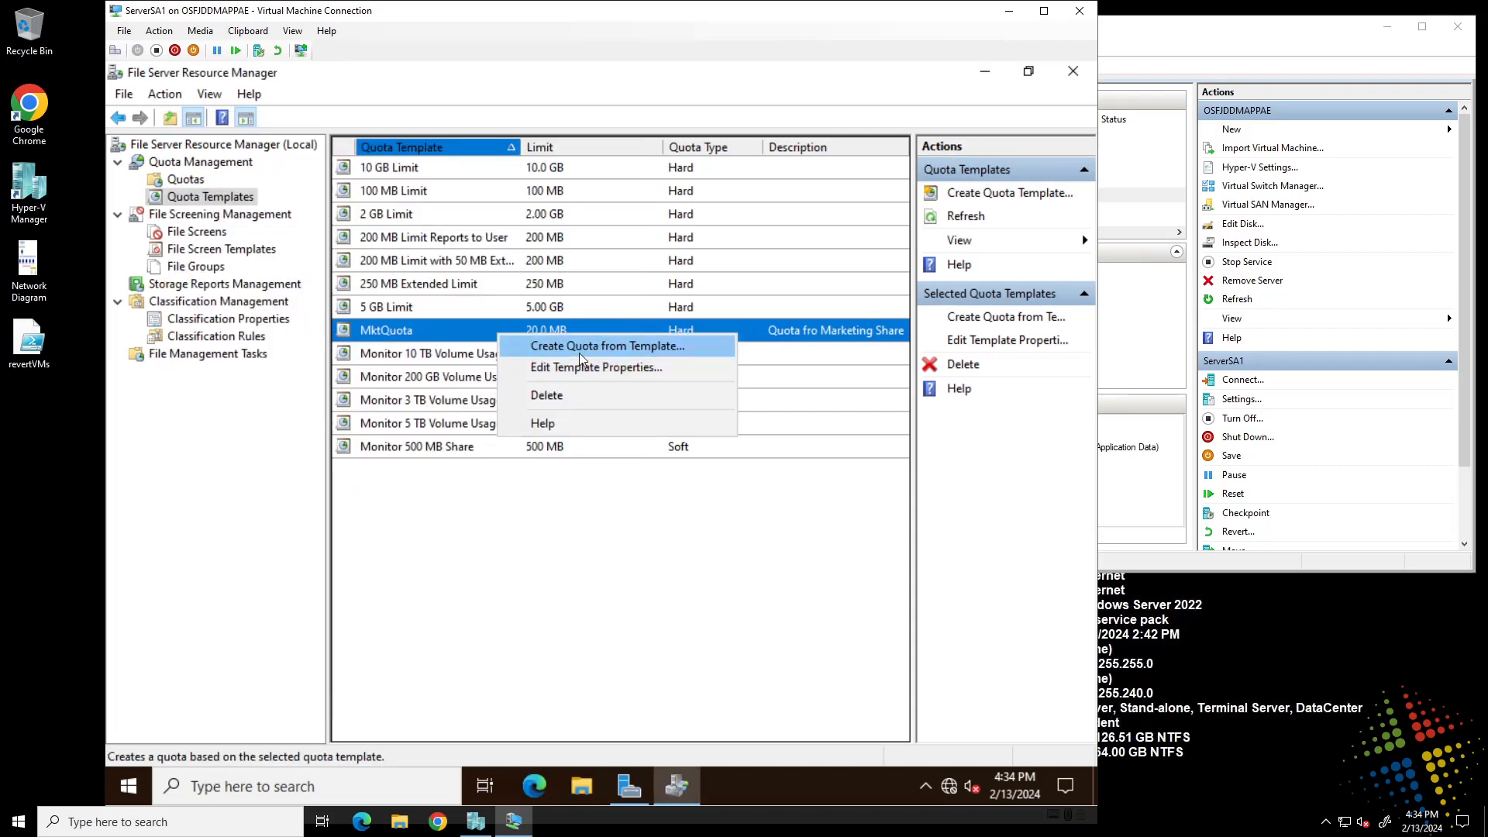
left_click(579, 348)
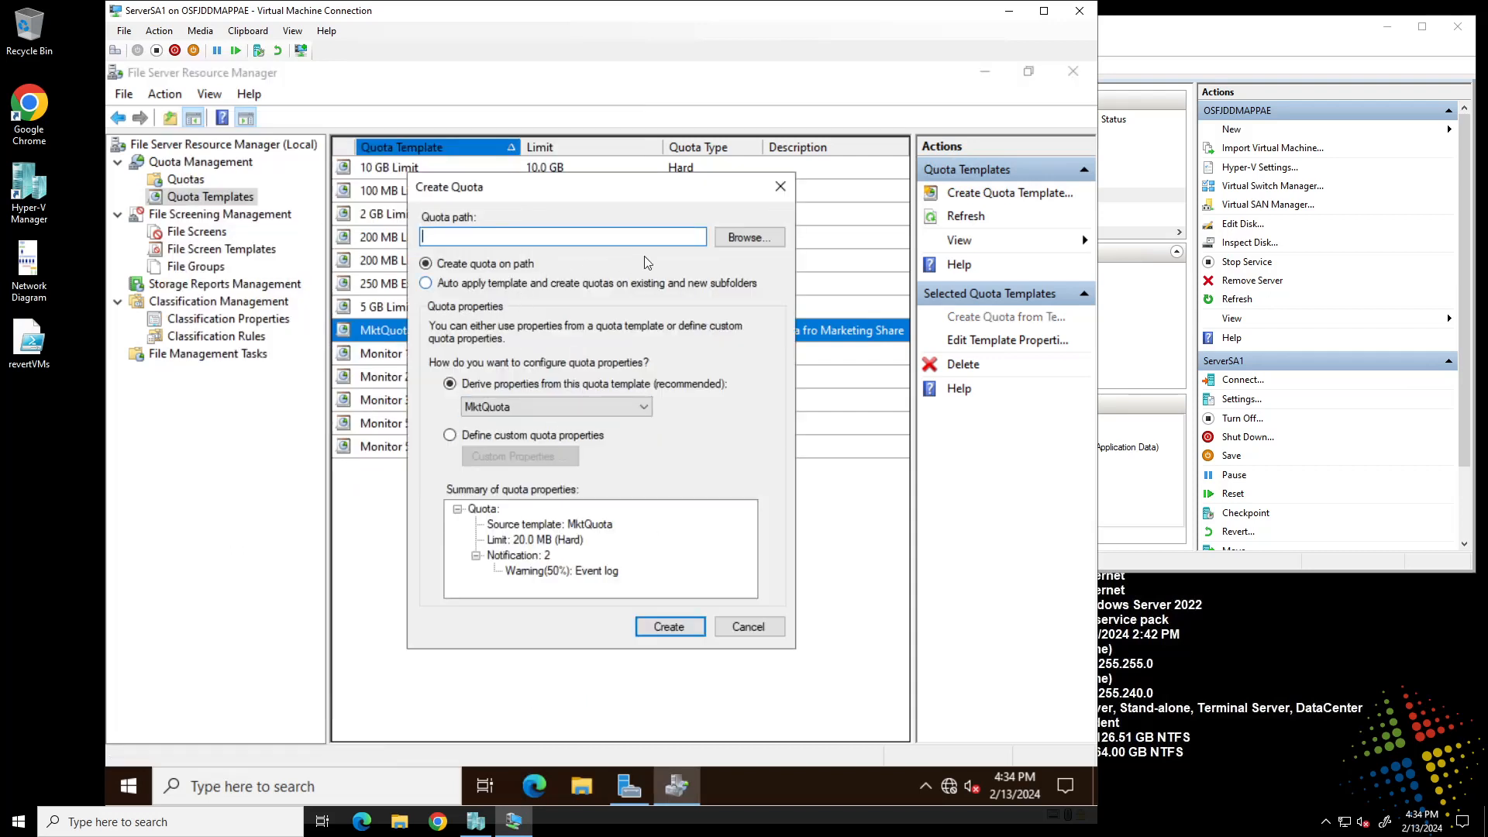
left_click(740, 239)
scroll(571, 427, "down", 1)
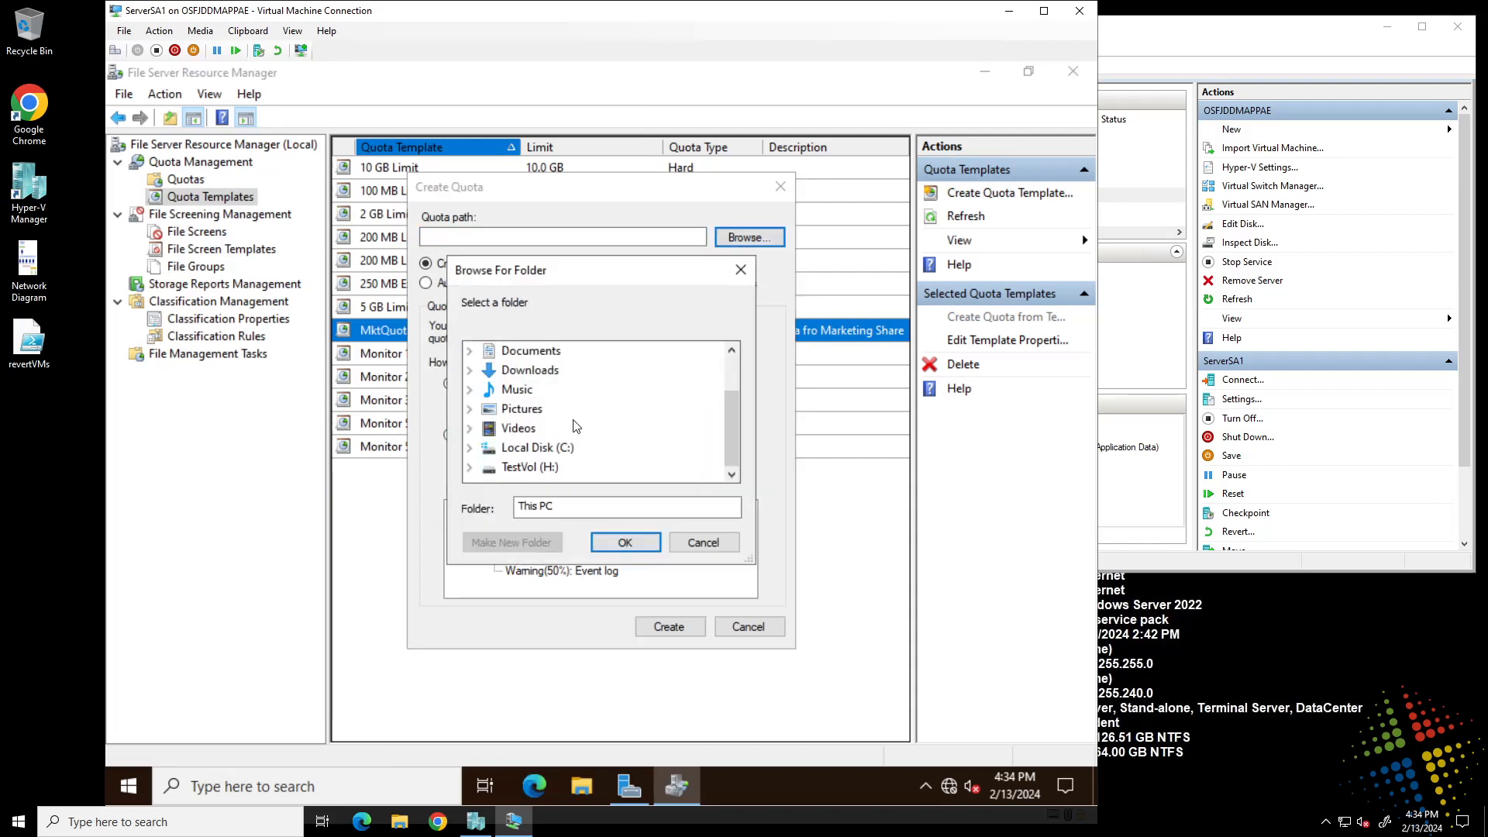
double_click(542, 466)
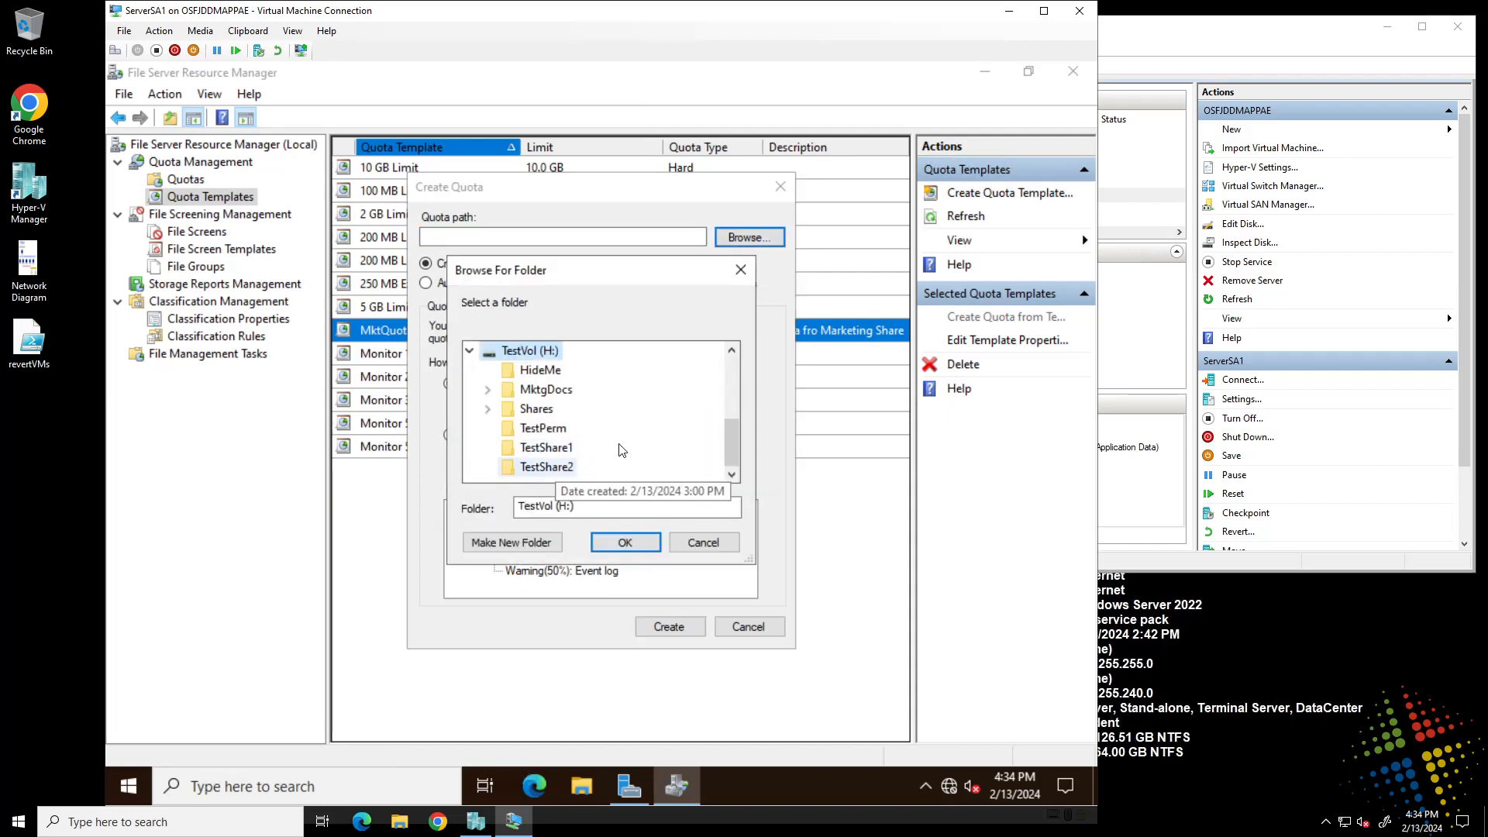
double_click(546, 389)
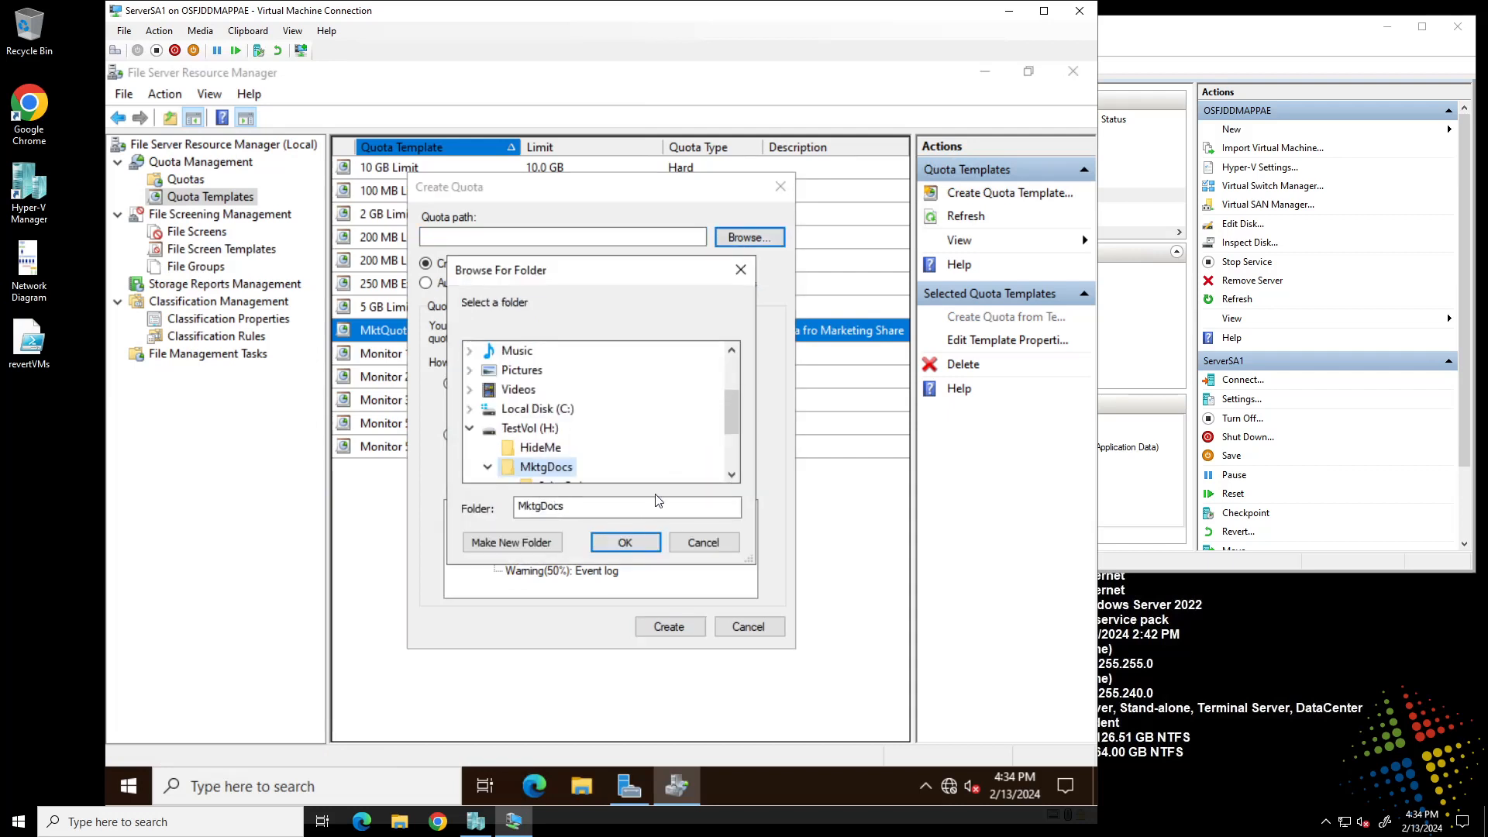
left_click(641, 549)
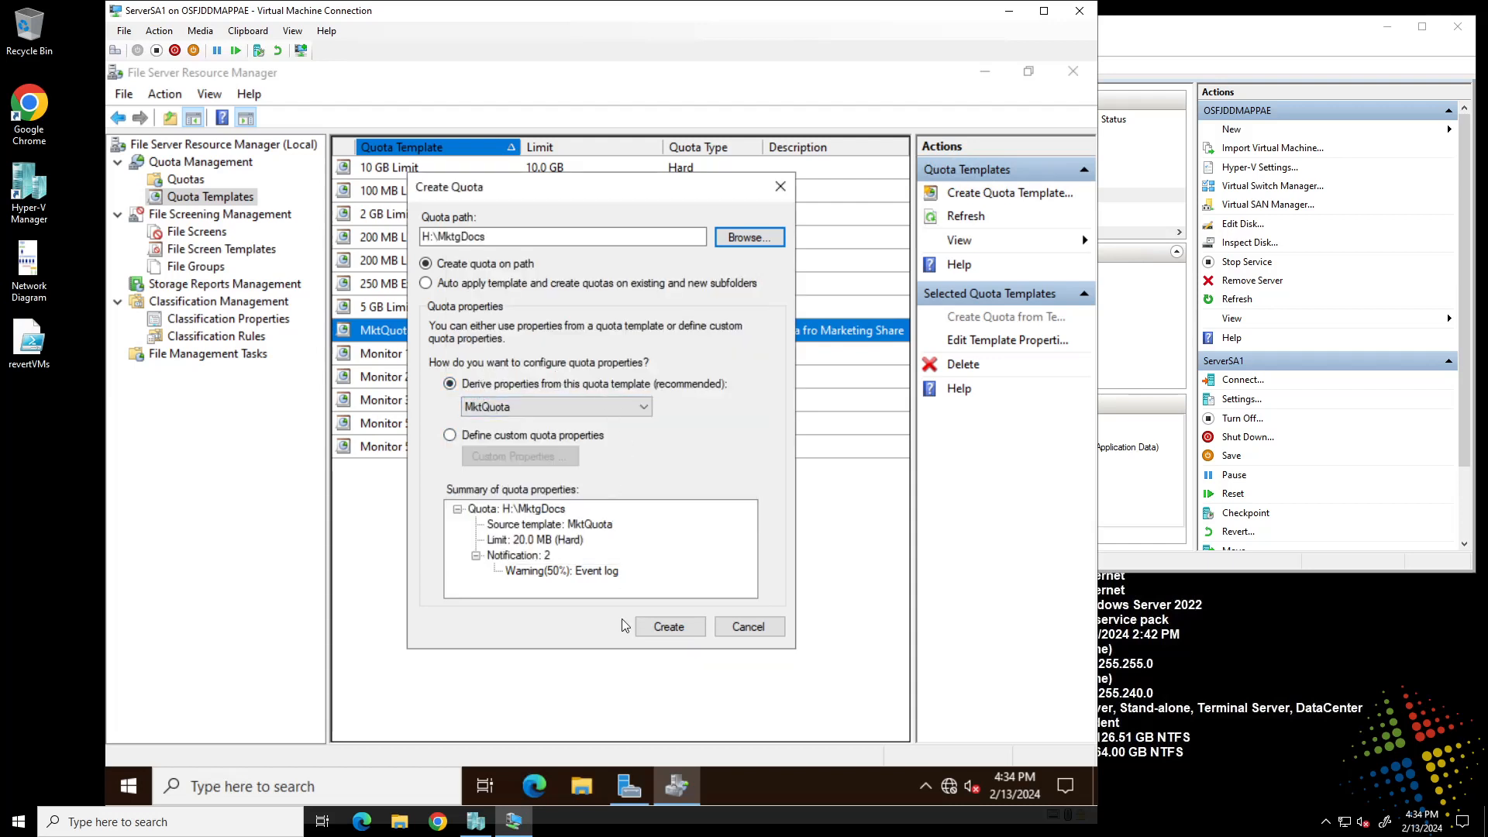
left_click(670, 629)
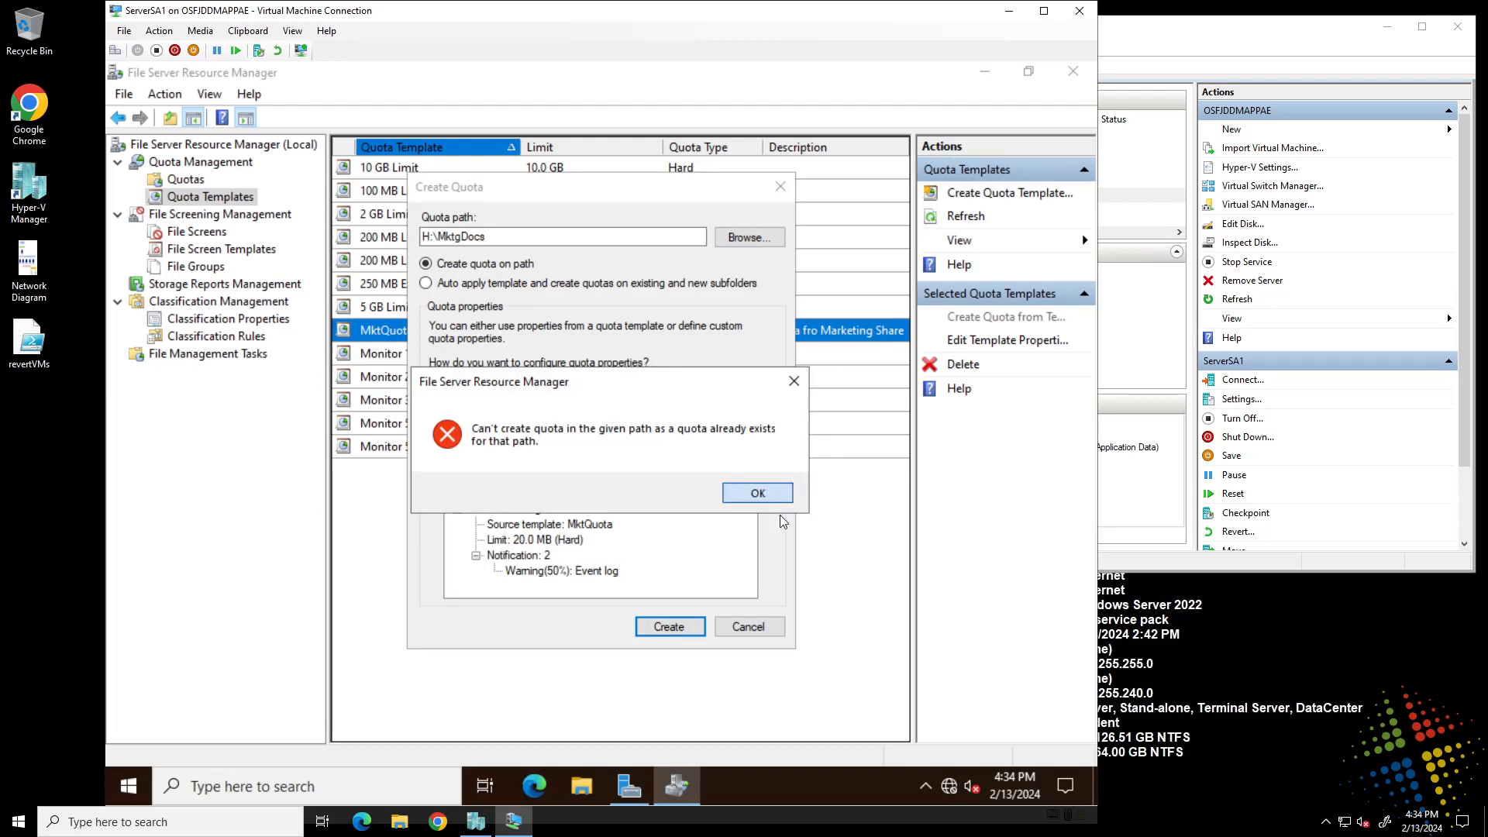
left_click(767, 491)
left_click(762, 634)
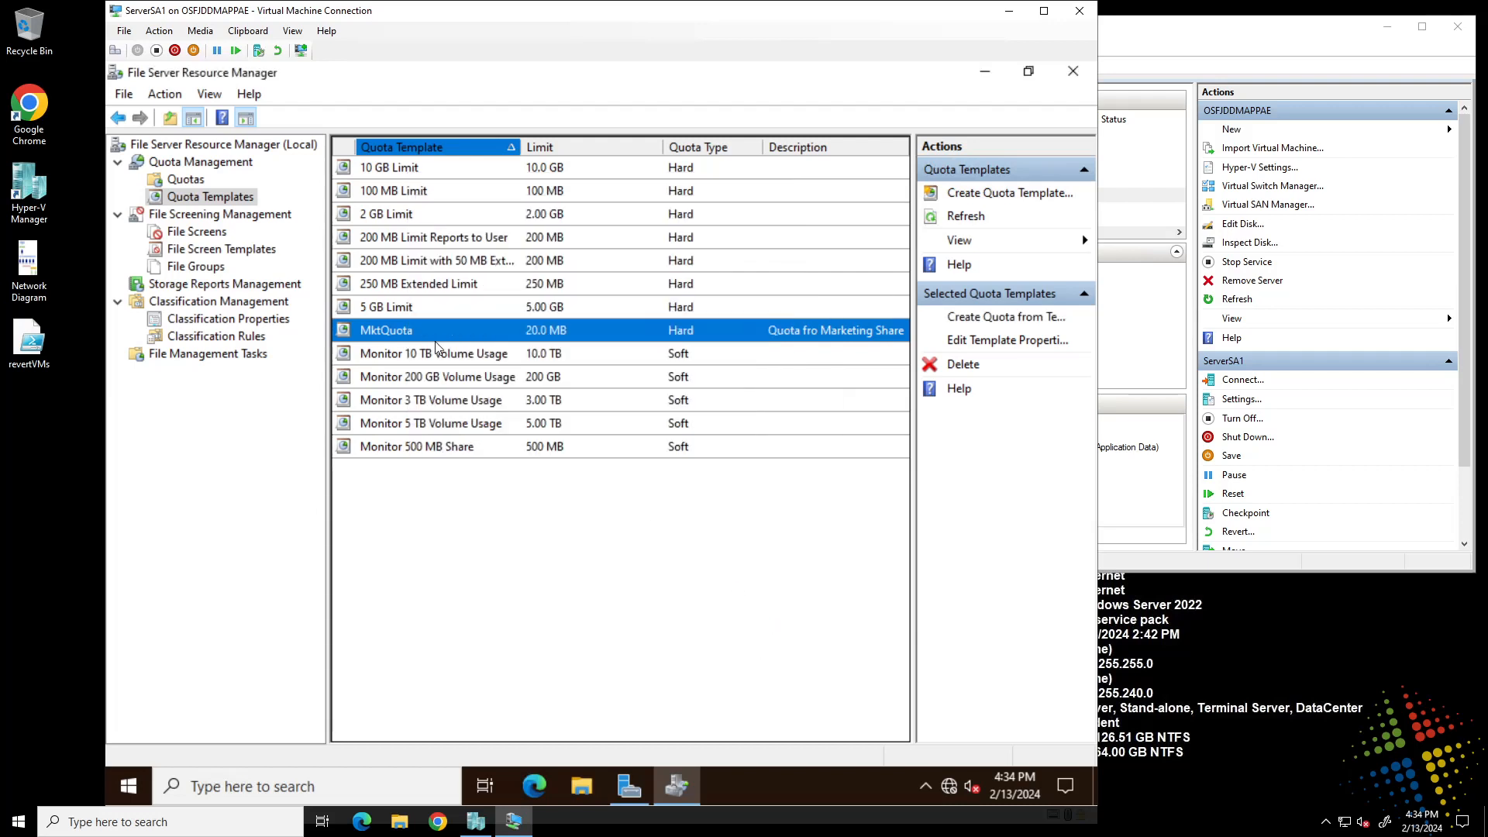
Show the list of existing quotas to check the one for H:\MktgDocs
left_click(186, 180)
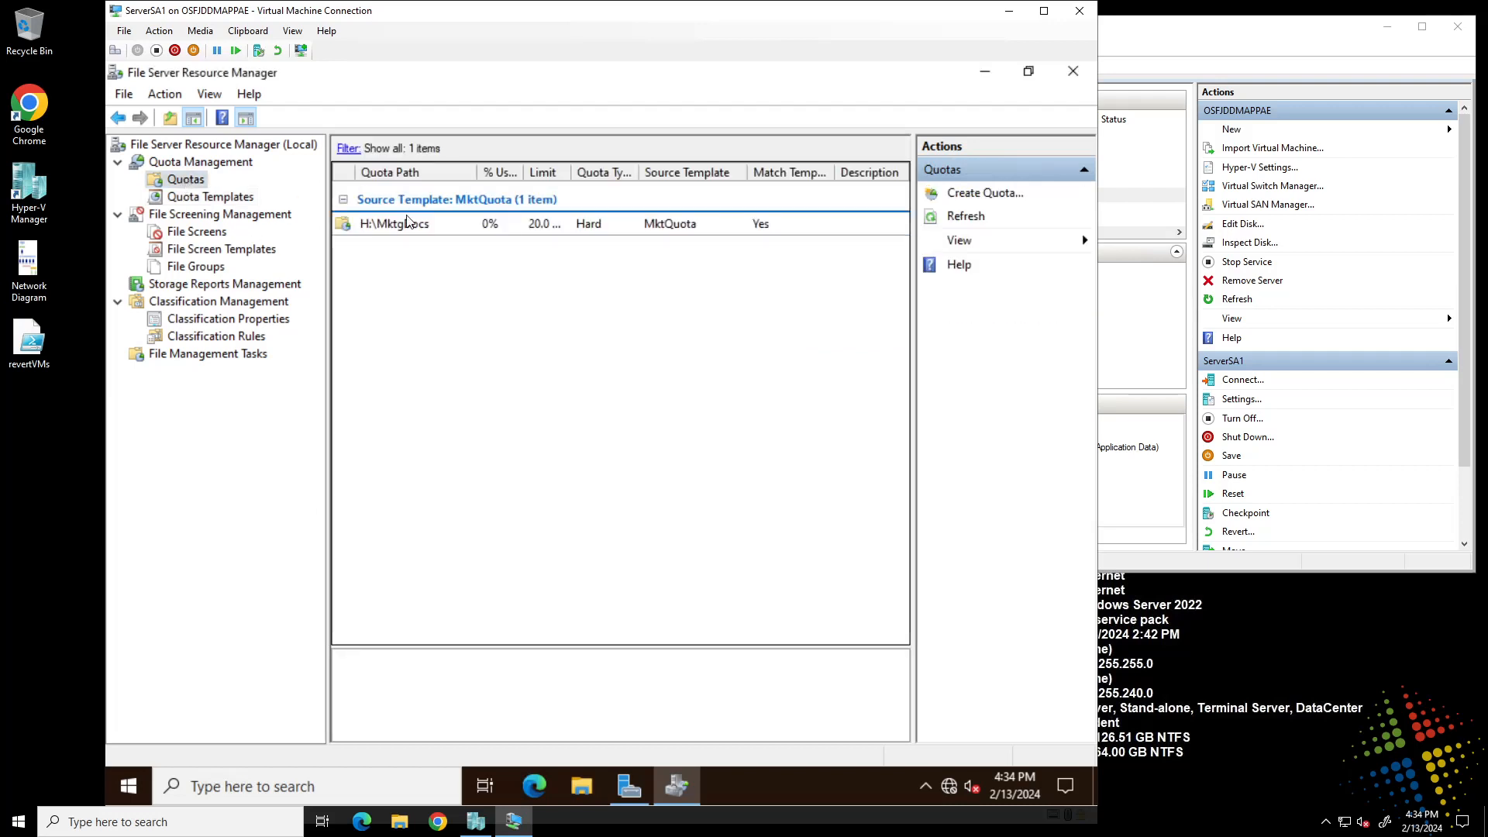
Examine the quota and volume details of the H:\MktgDocs quota
left_click(399, 223)
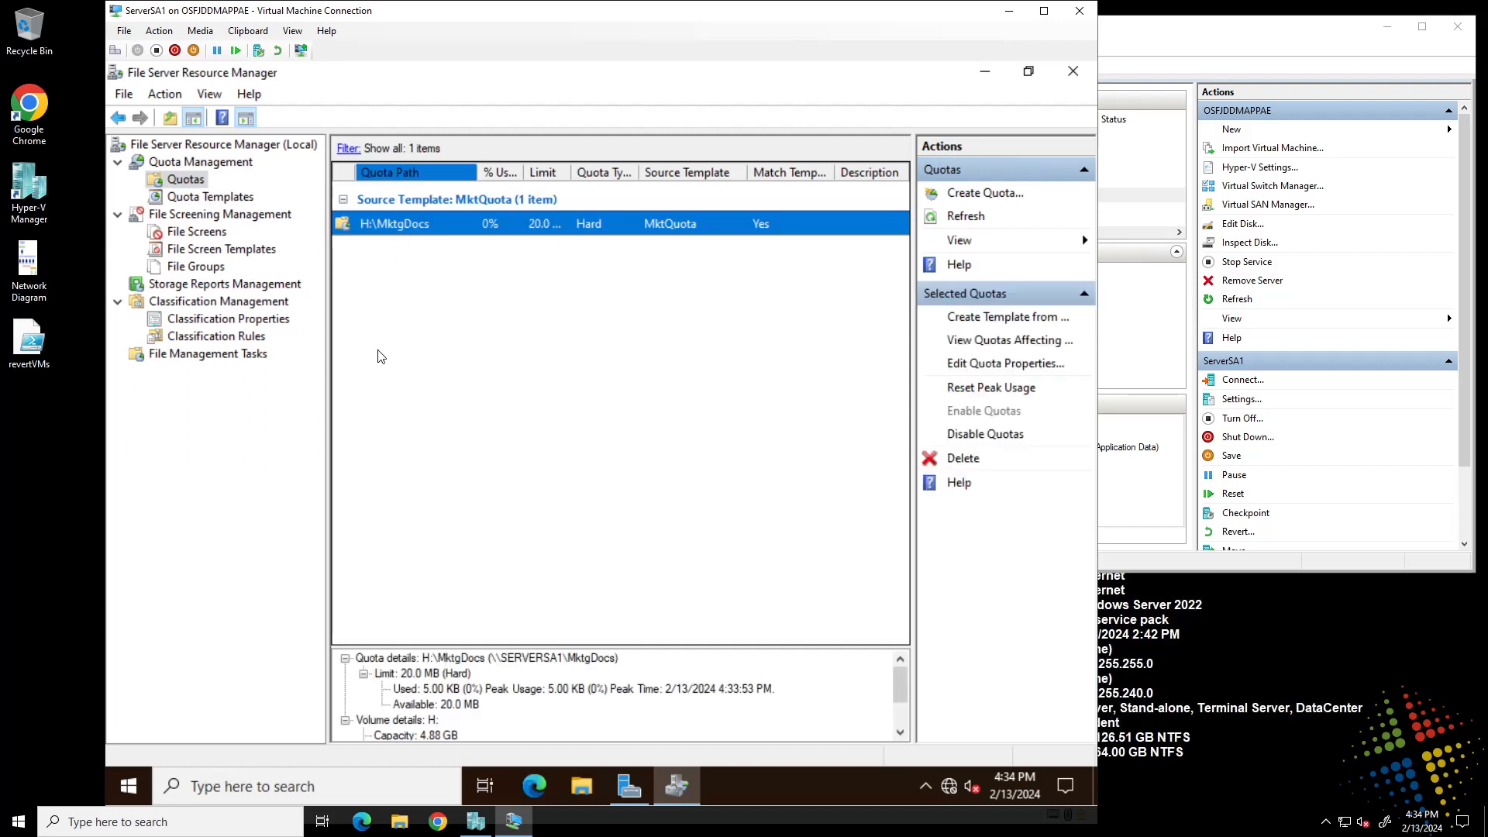
left_click(417, 664)
scroll(561, 714, "down", 1)
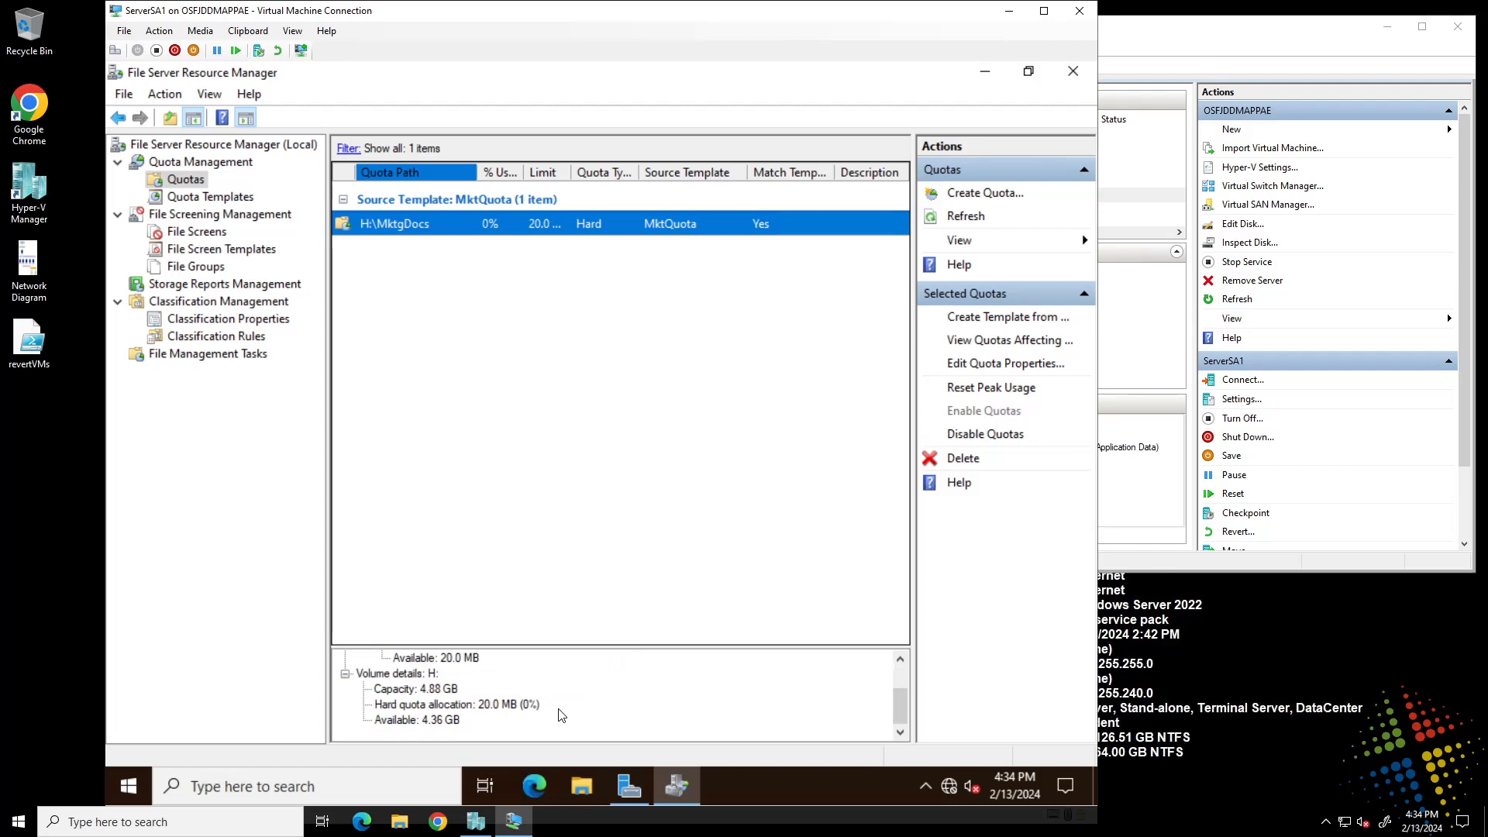
scroll(562, 714, "up", 1)
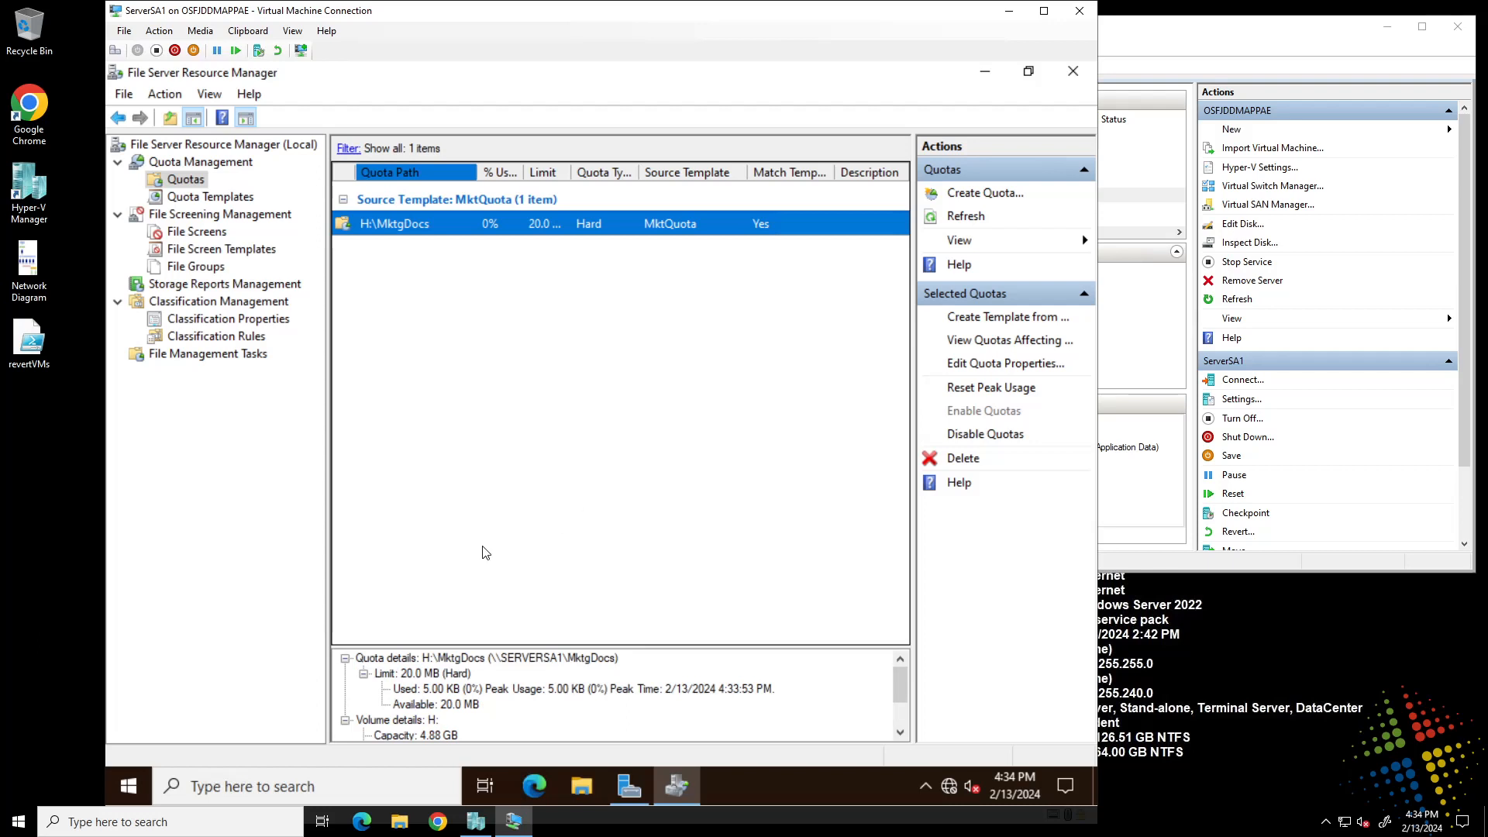
Switch to File Explorer and copy the file wmp.dll from C:\Windows\System32
left_click(580, 788)
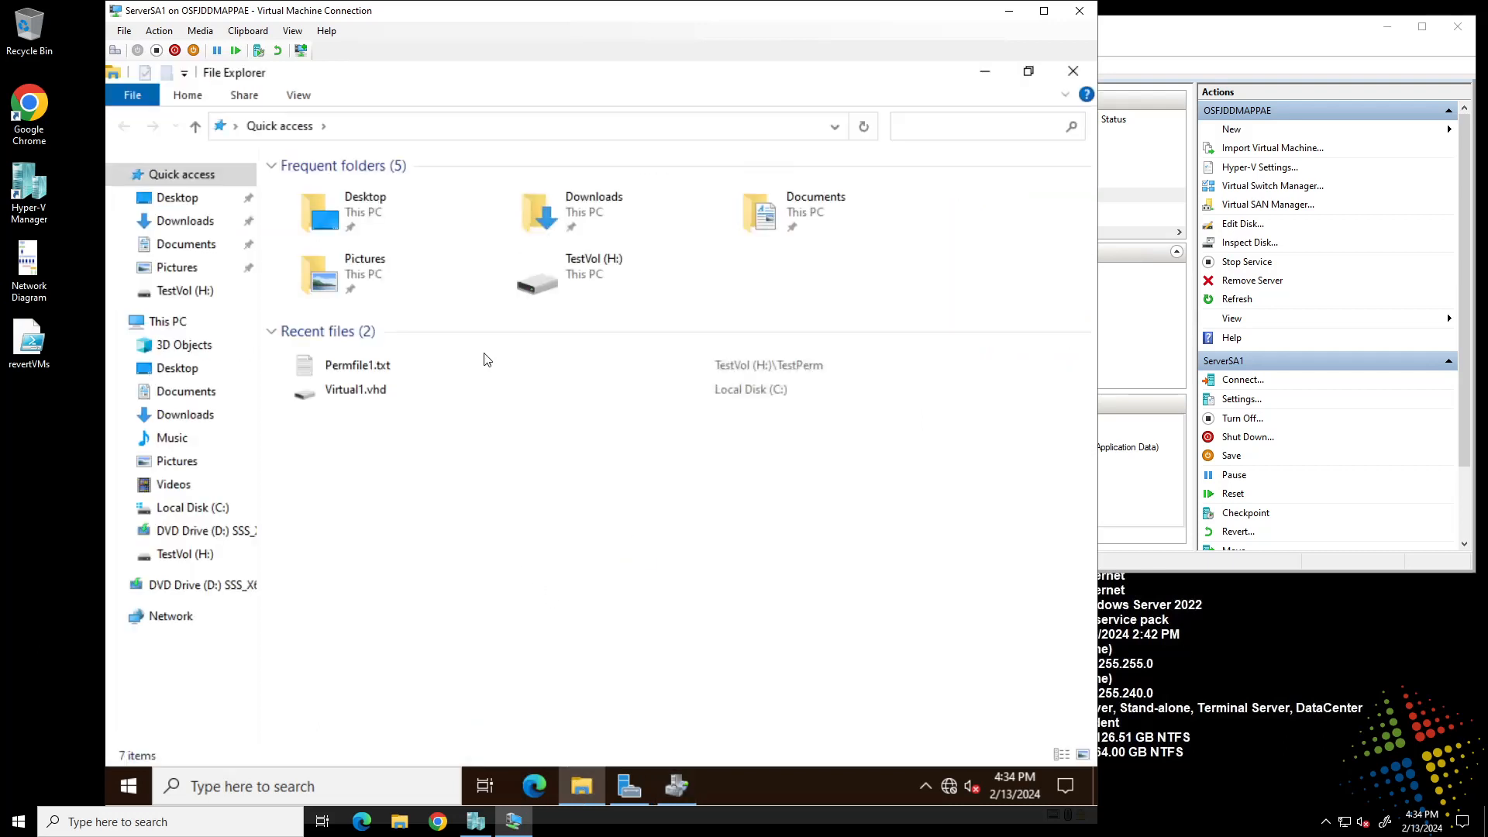
left_click(166, 508)
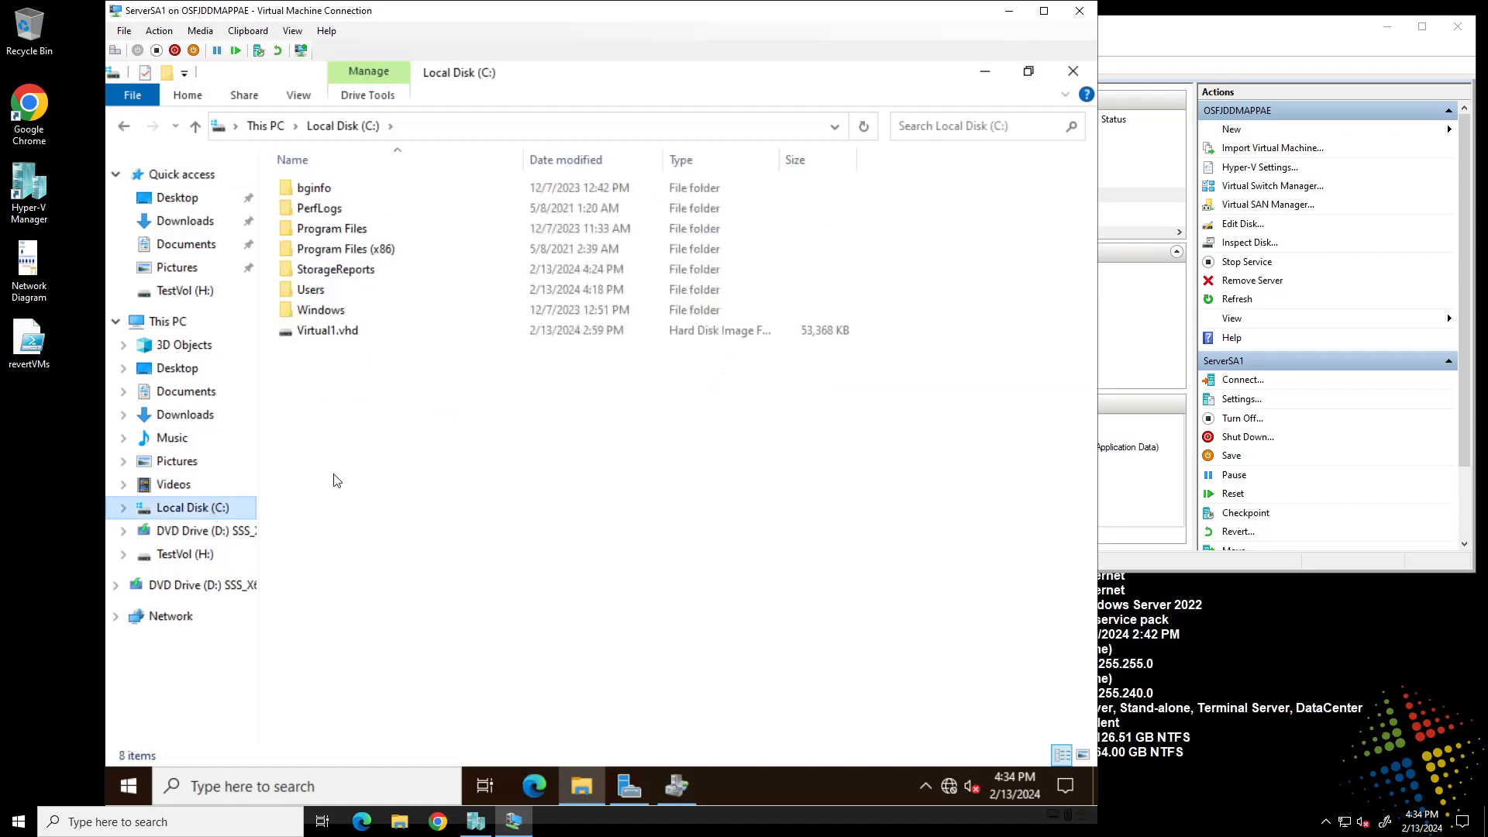
double_click(347, 314)
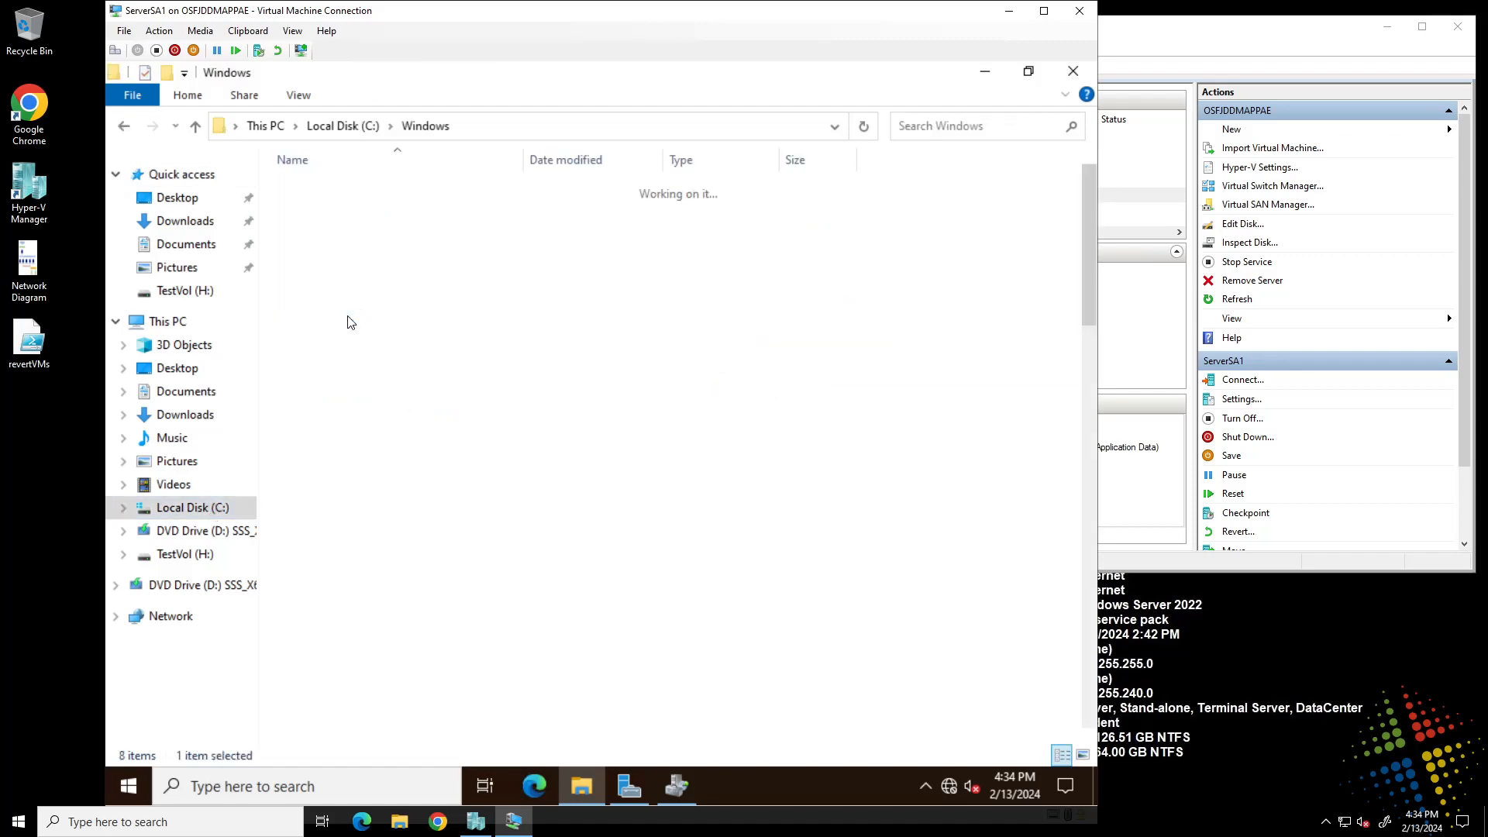
scroll(388, 496, "down", 12)
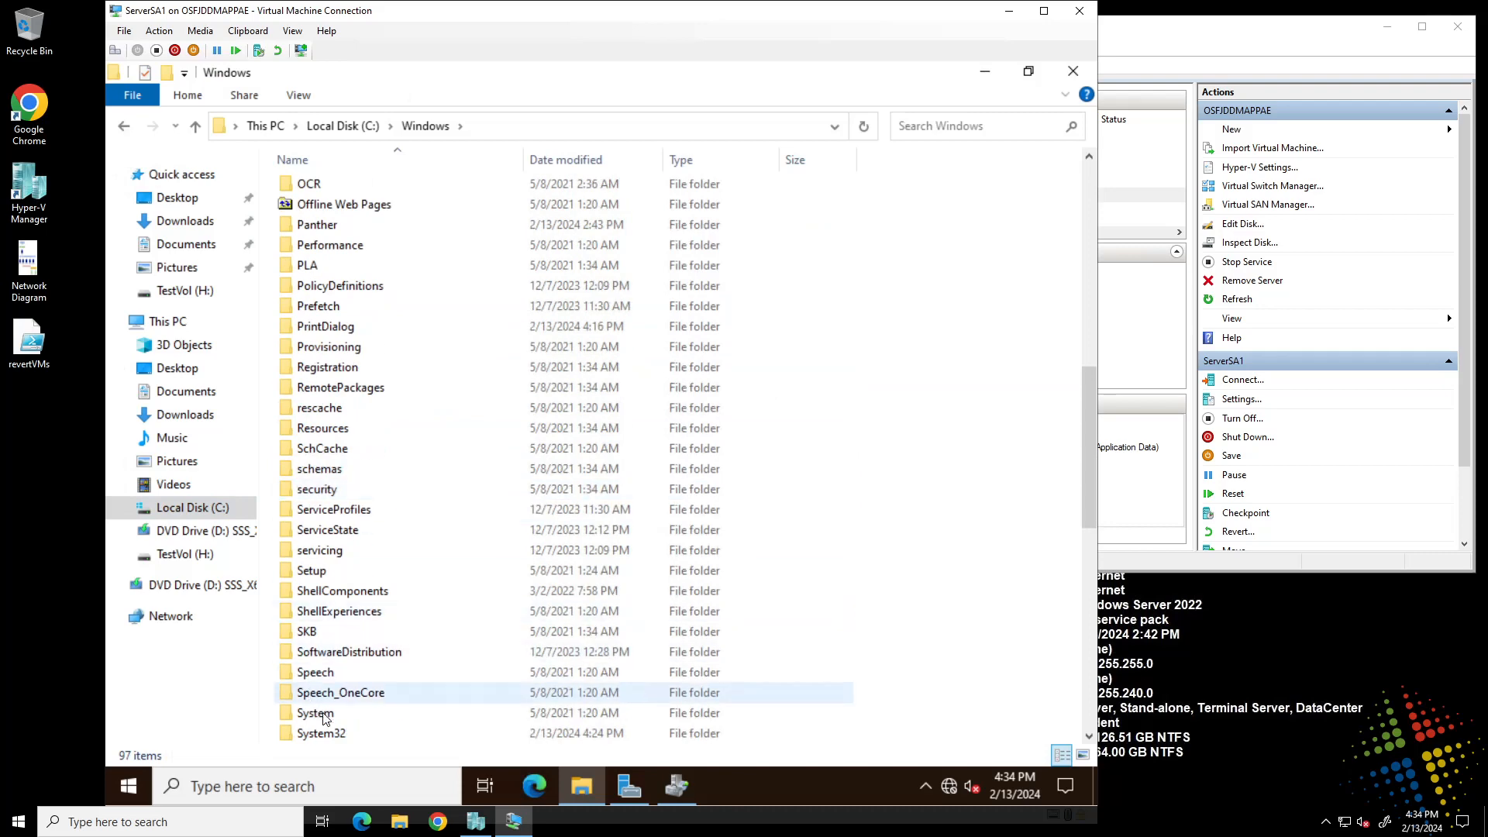
left_click(328, 735)
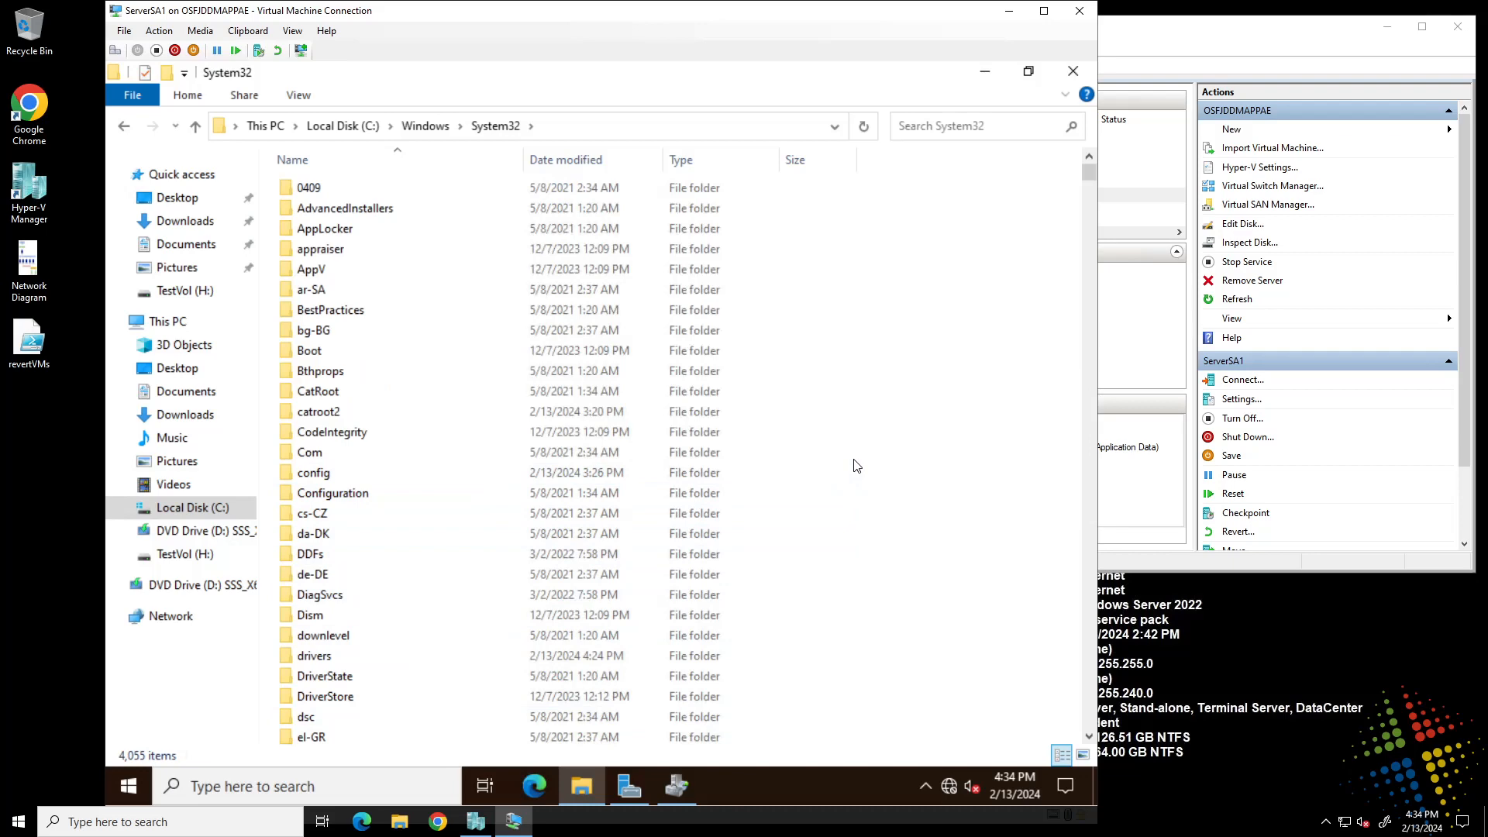
type("wmp")
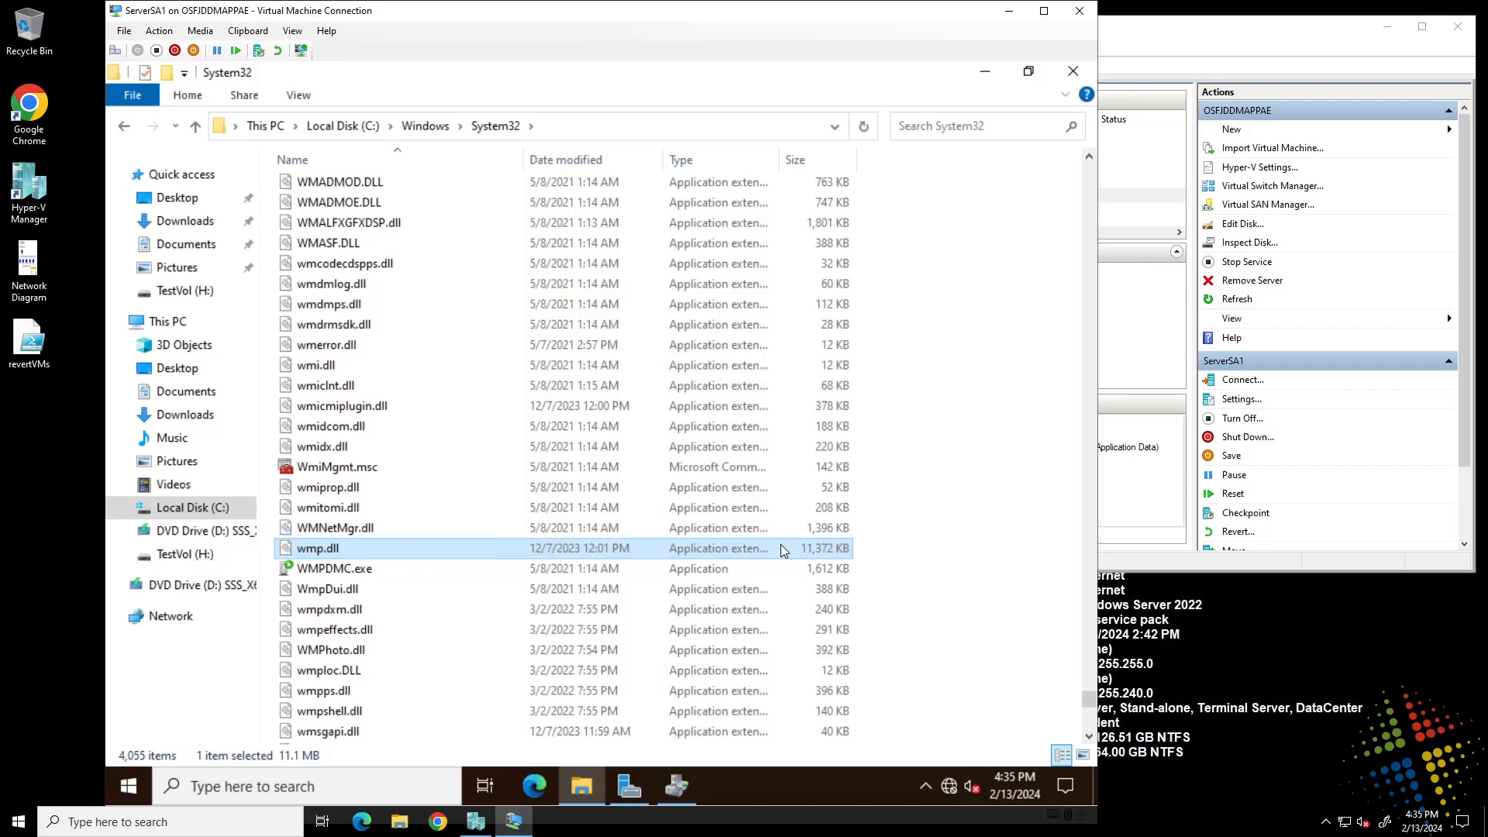
right_click(589, 551)
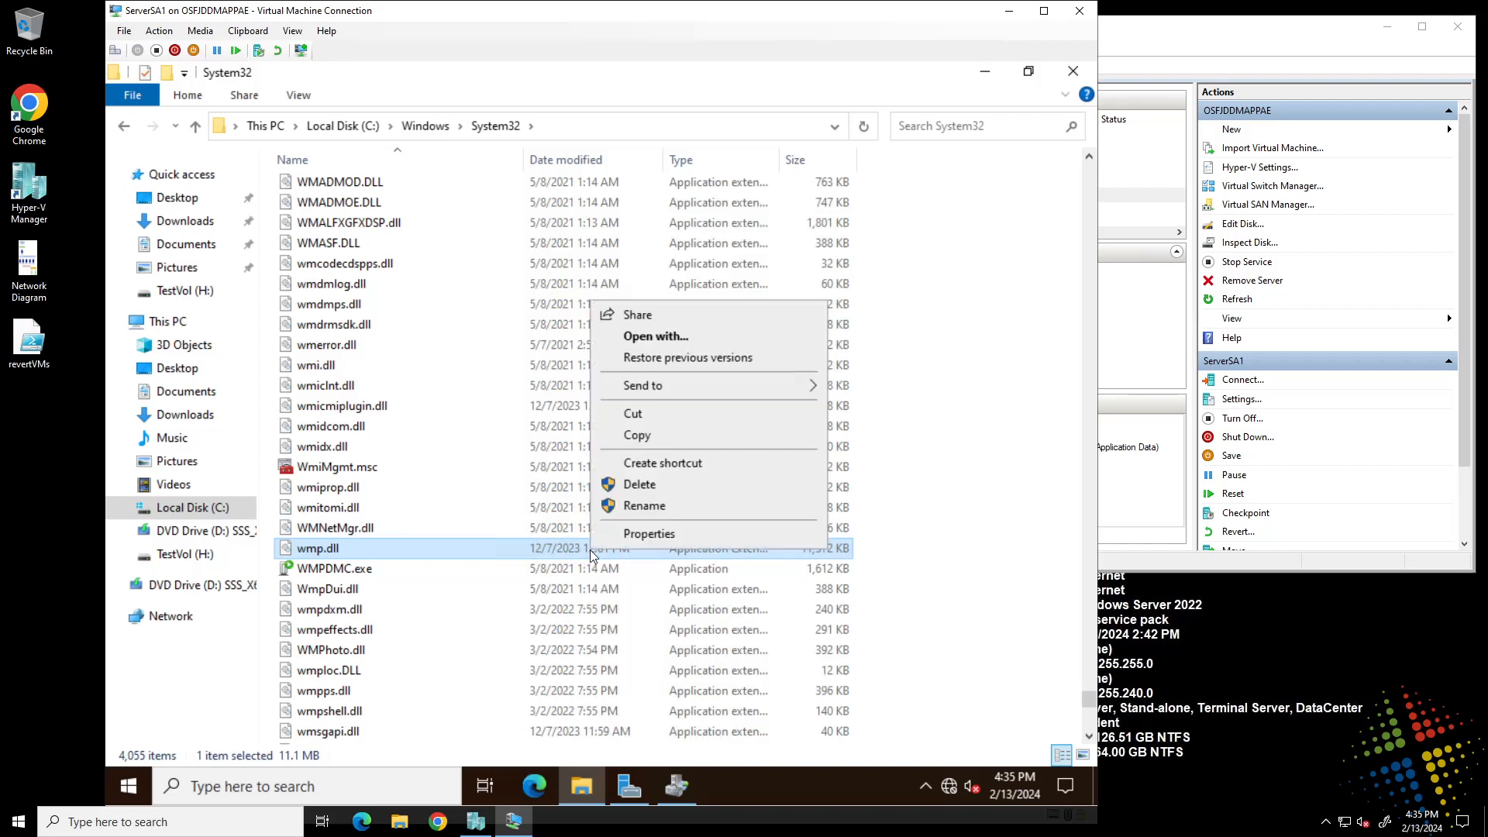
left_click(671, 436)
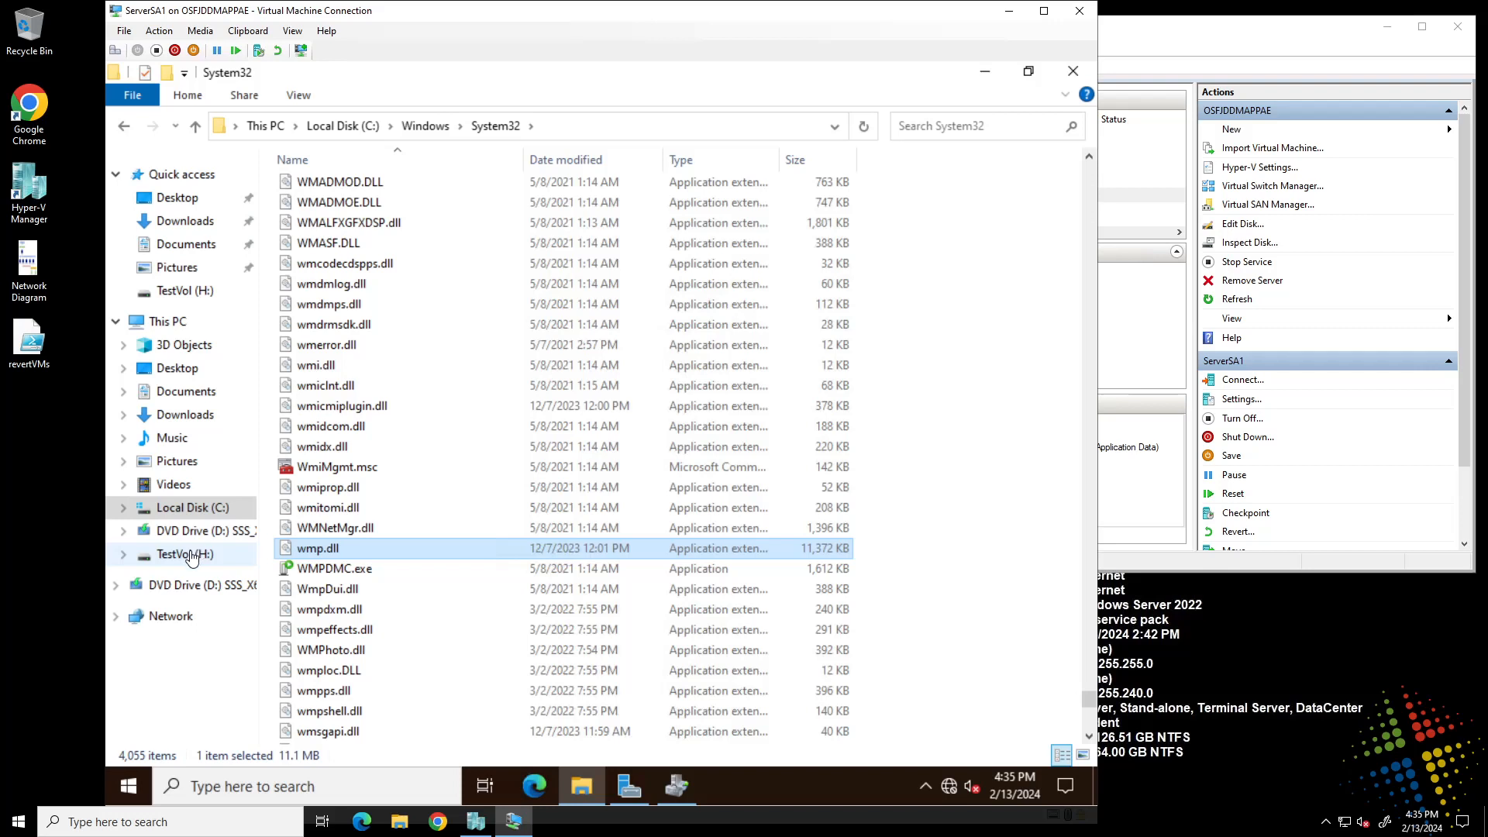
Paste the copied wmp.dll into the MktgDocs folder on TestVol (H:)
left_click(195, 552)
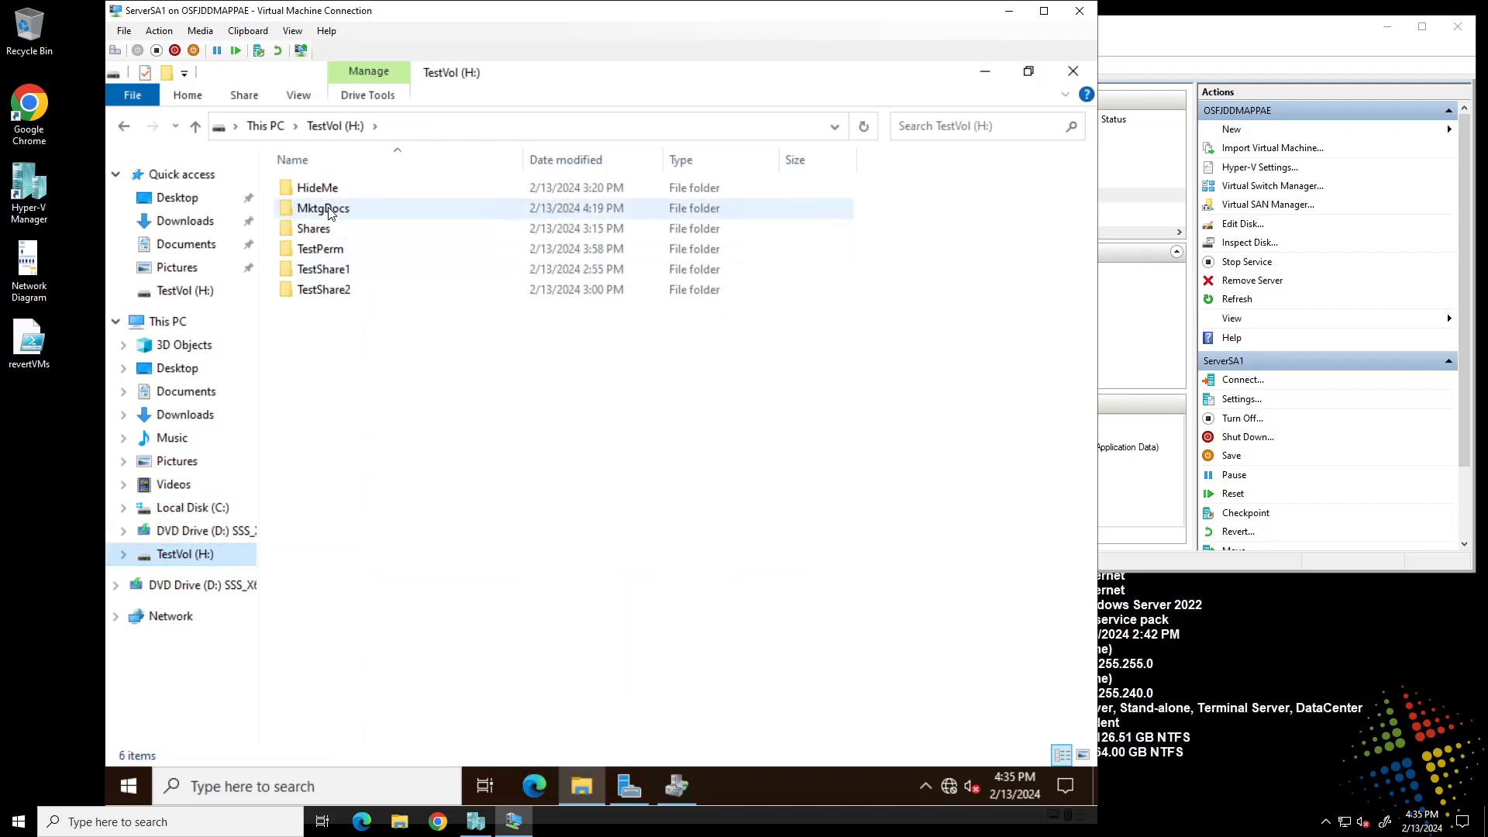
double_click(327, 209)
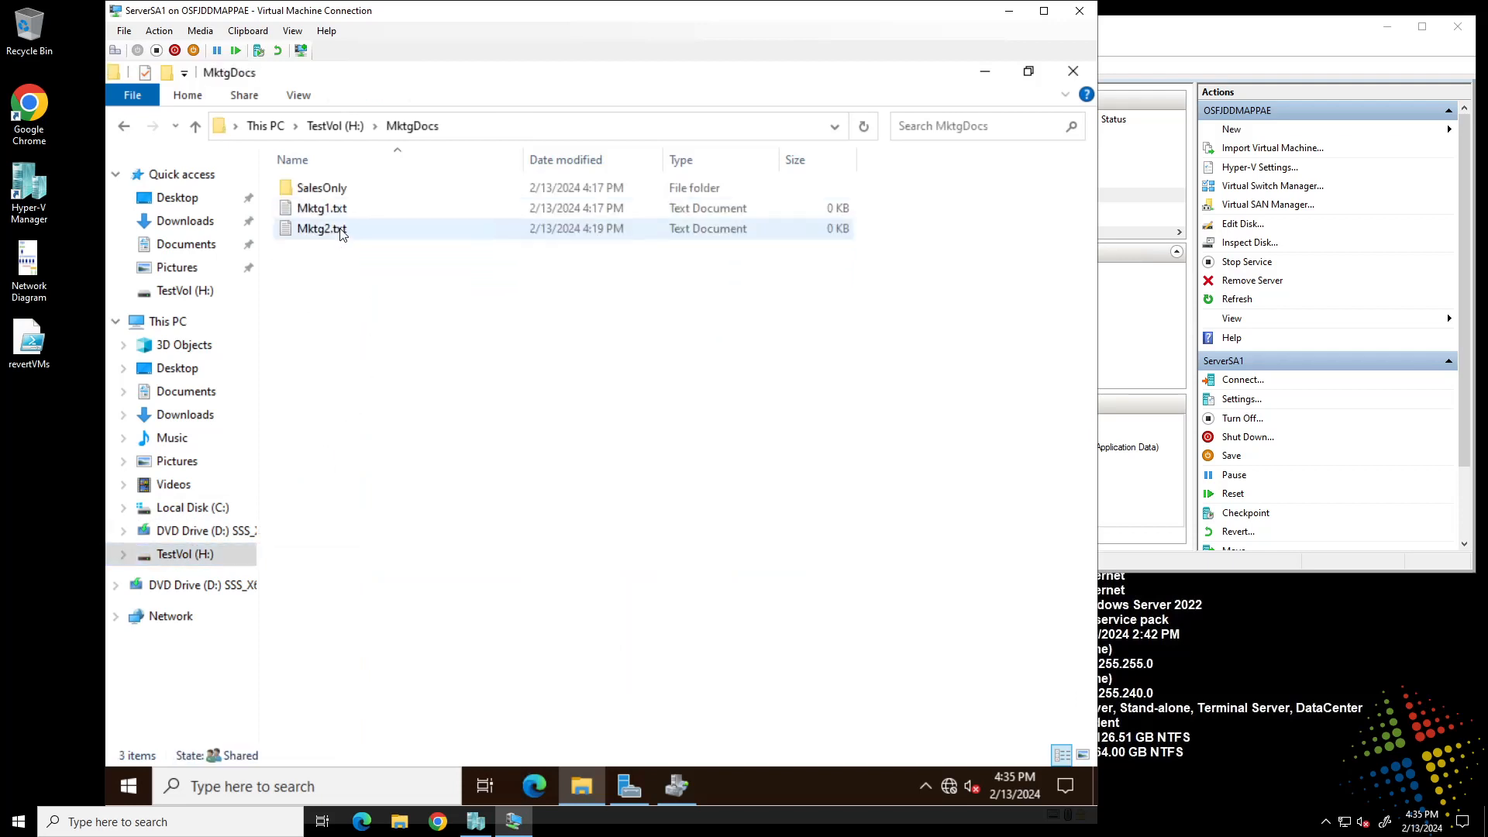
right_click(546, 435)
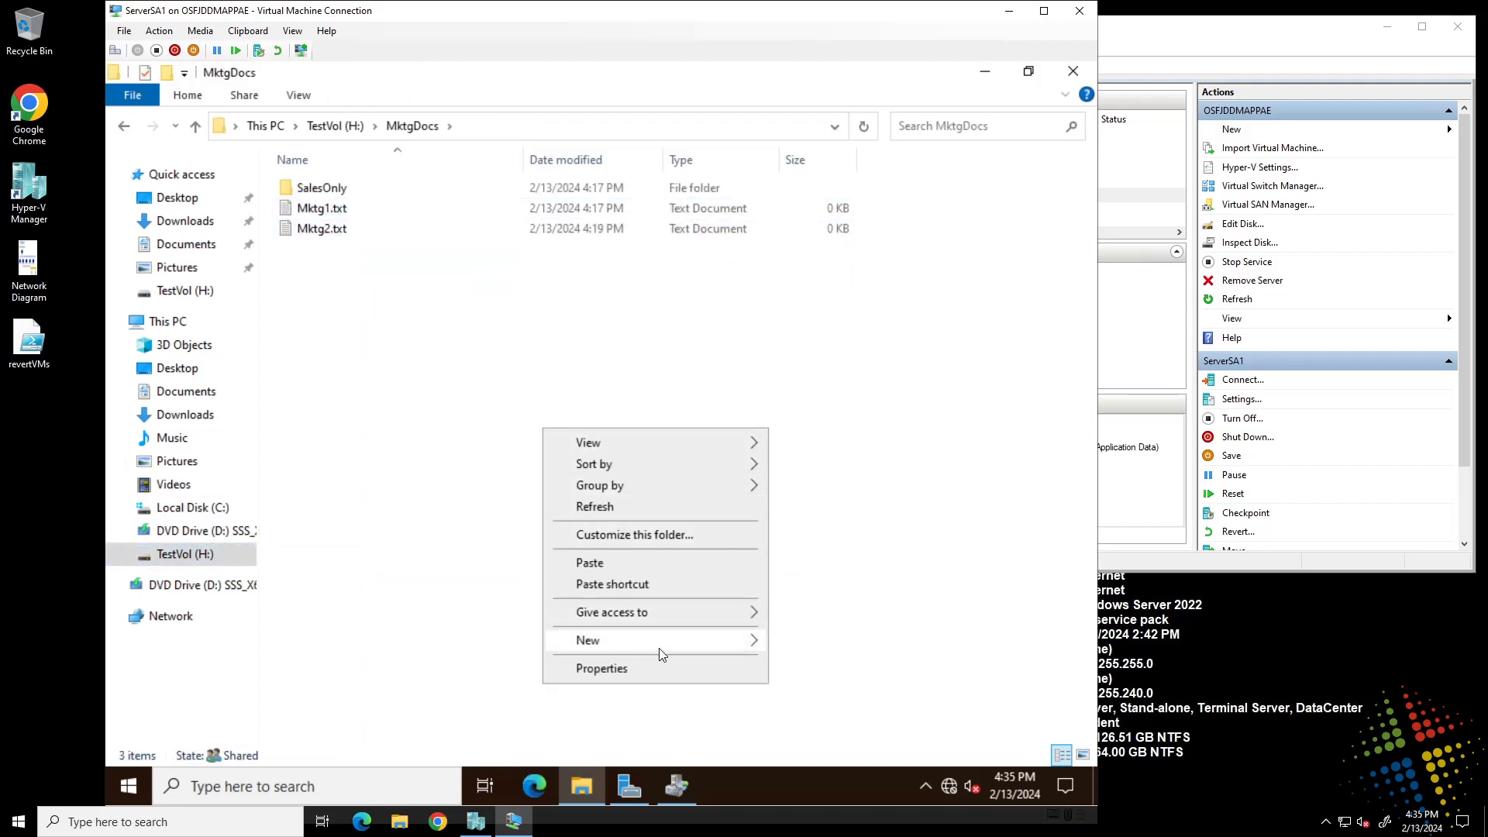
left_click(700, 562)
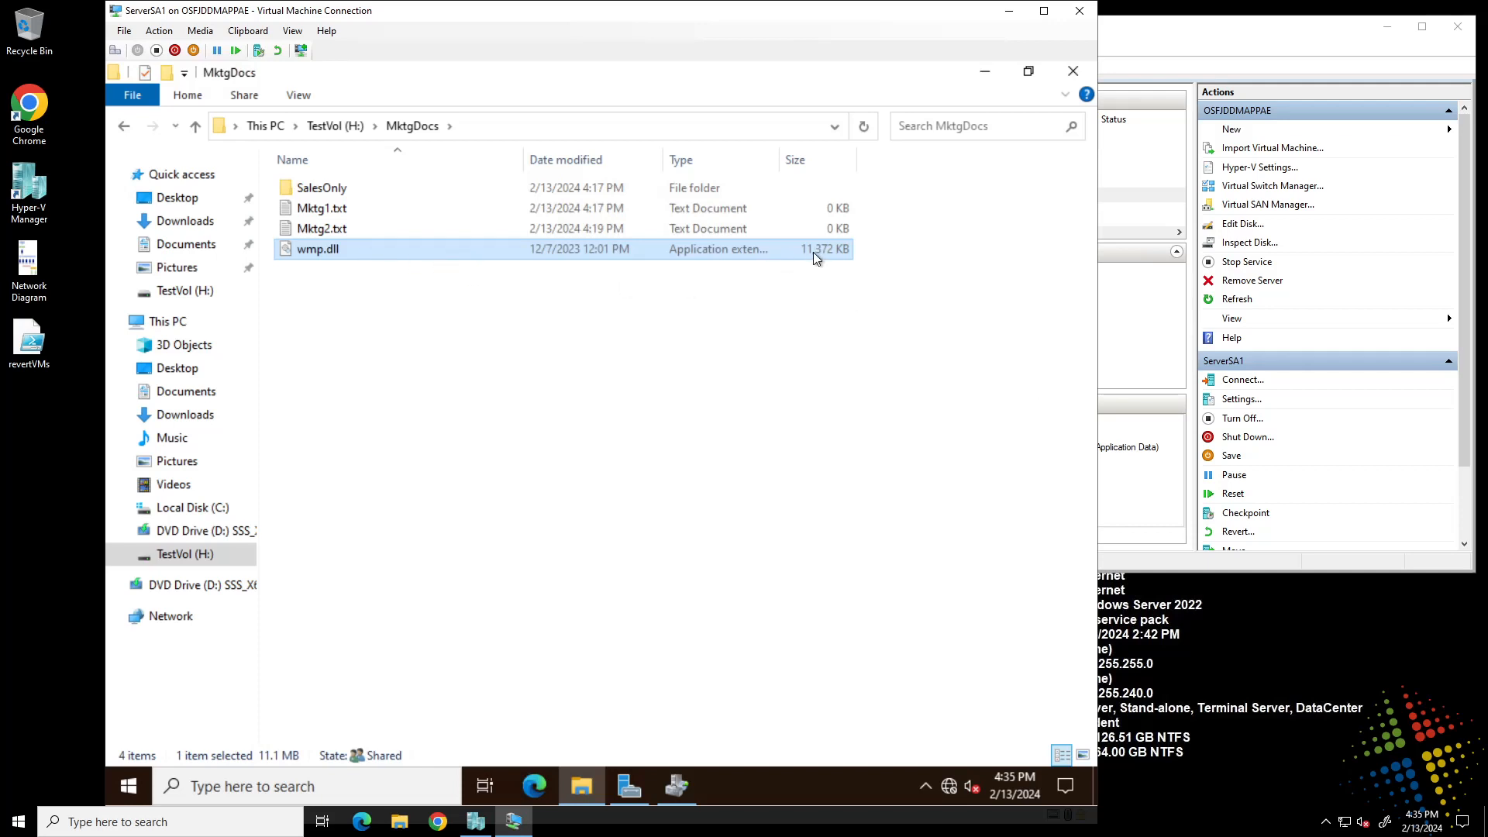
Rename wmp.dll in the MktgDocs folder to abc.dll
left_click(332, 254)
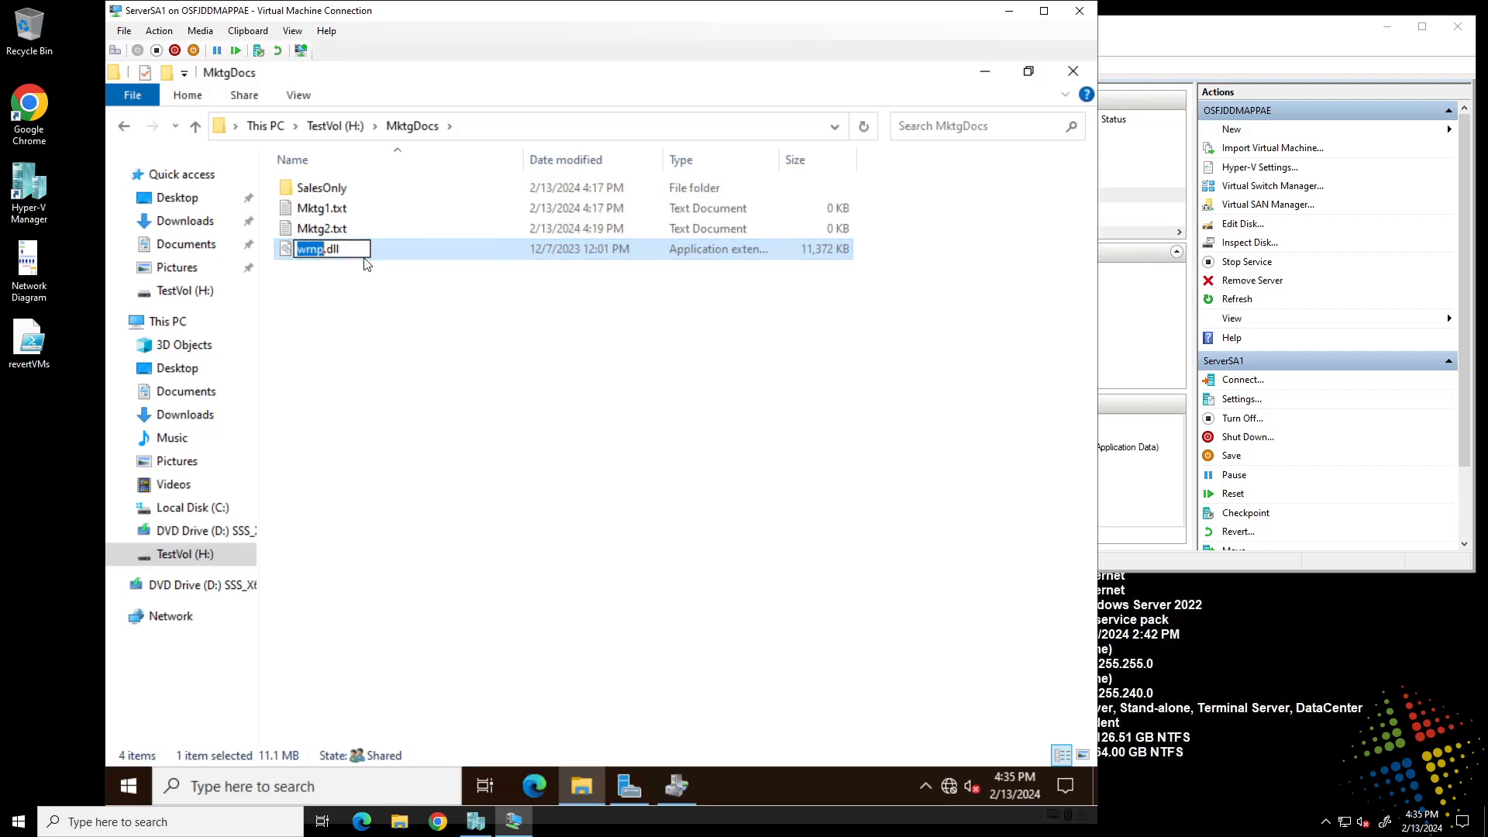
type("abc")
key("Return")
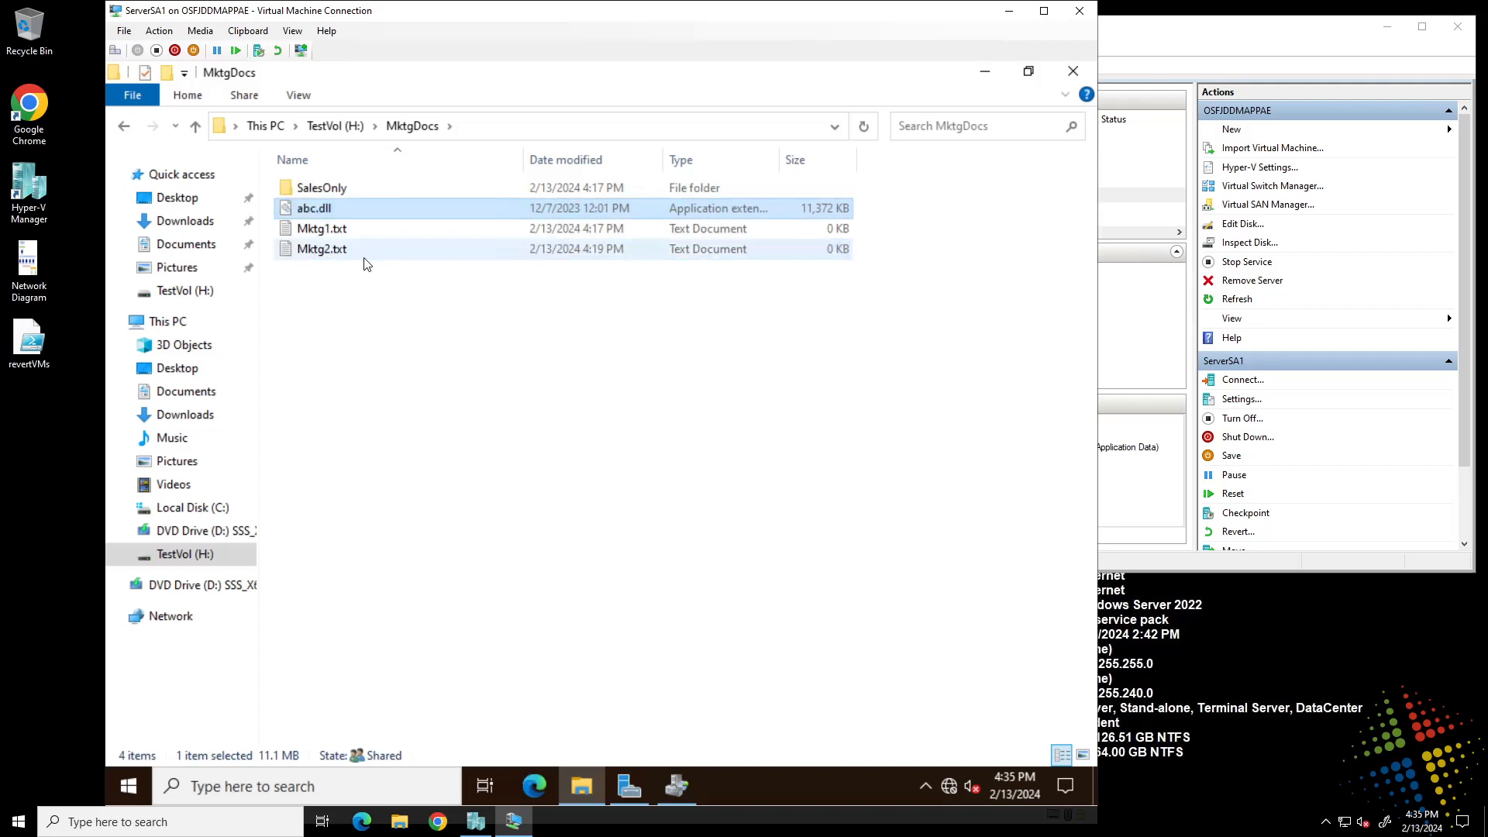
Try to paste another copy of wmp.dll into the MktgDocs folder to test the hard quota limit
right_click(462, 378)
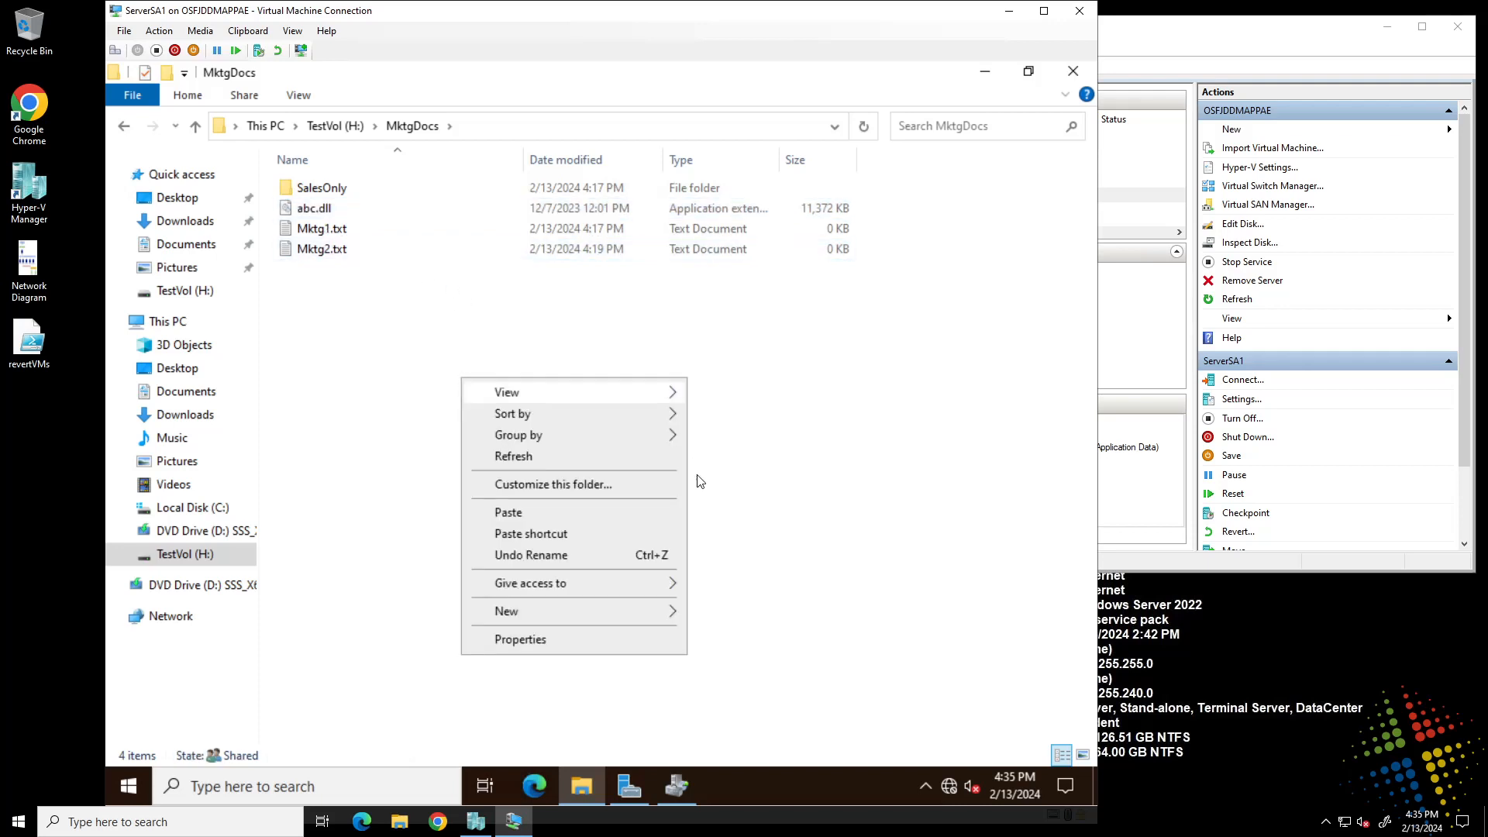
left_click(628, 521)
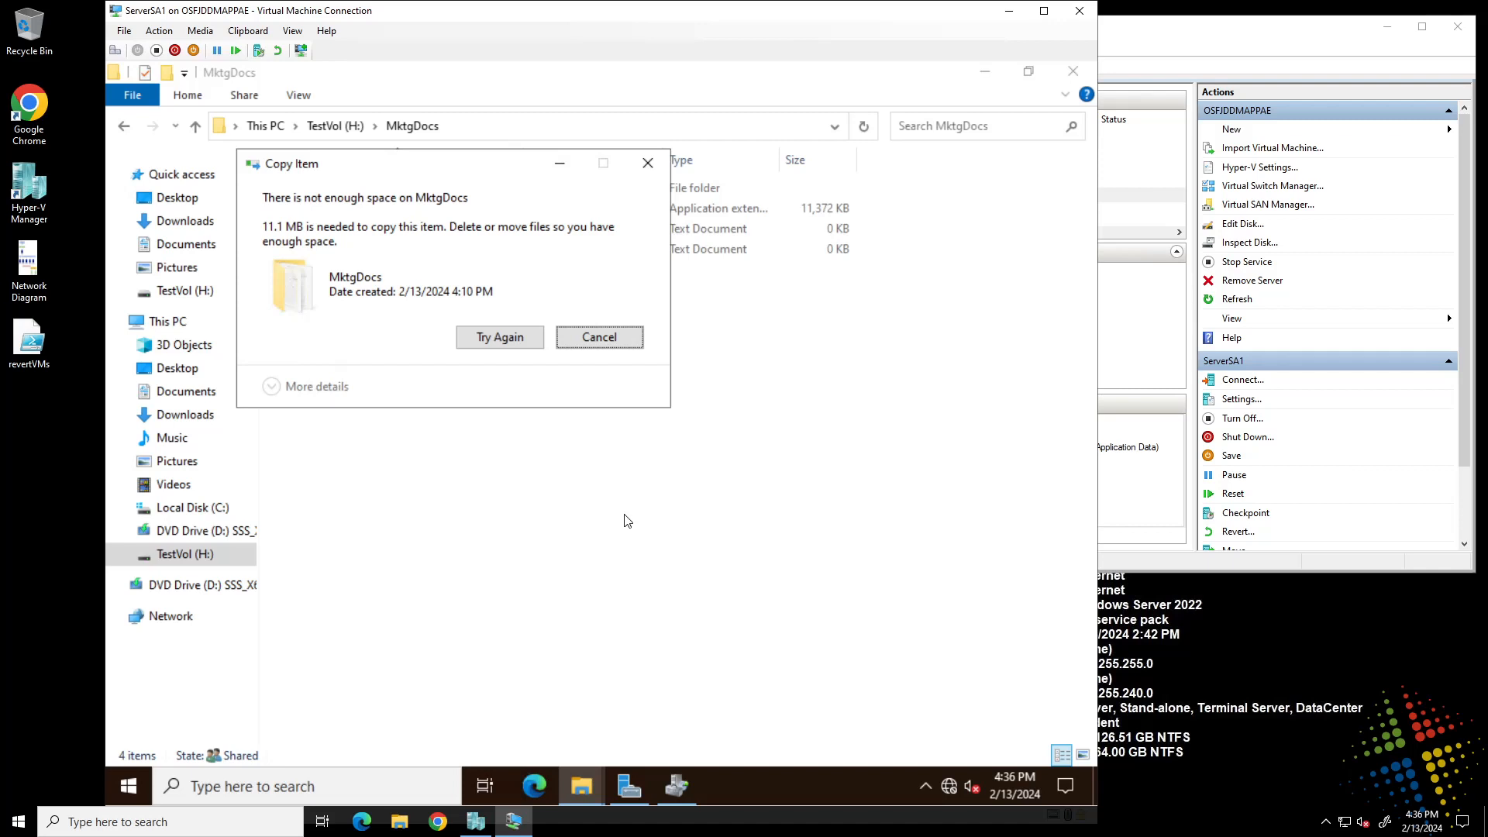
left_click(605, 340)
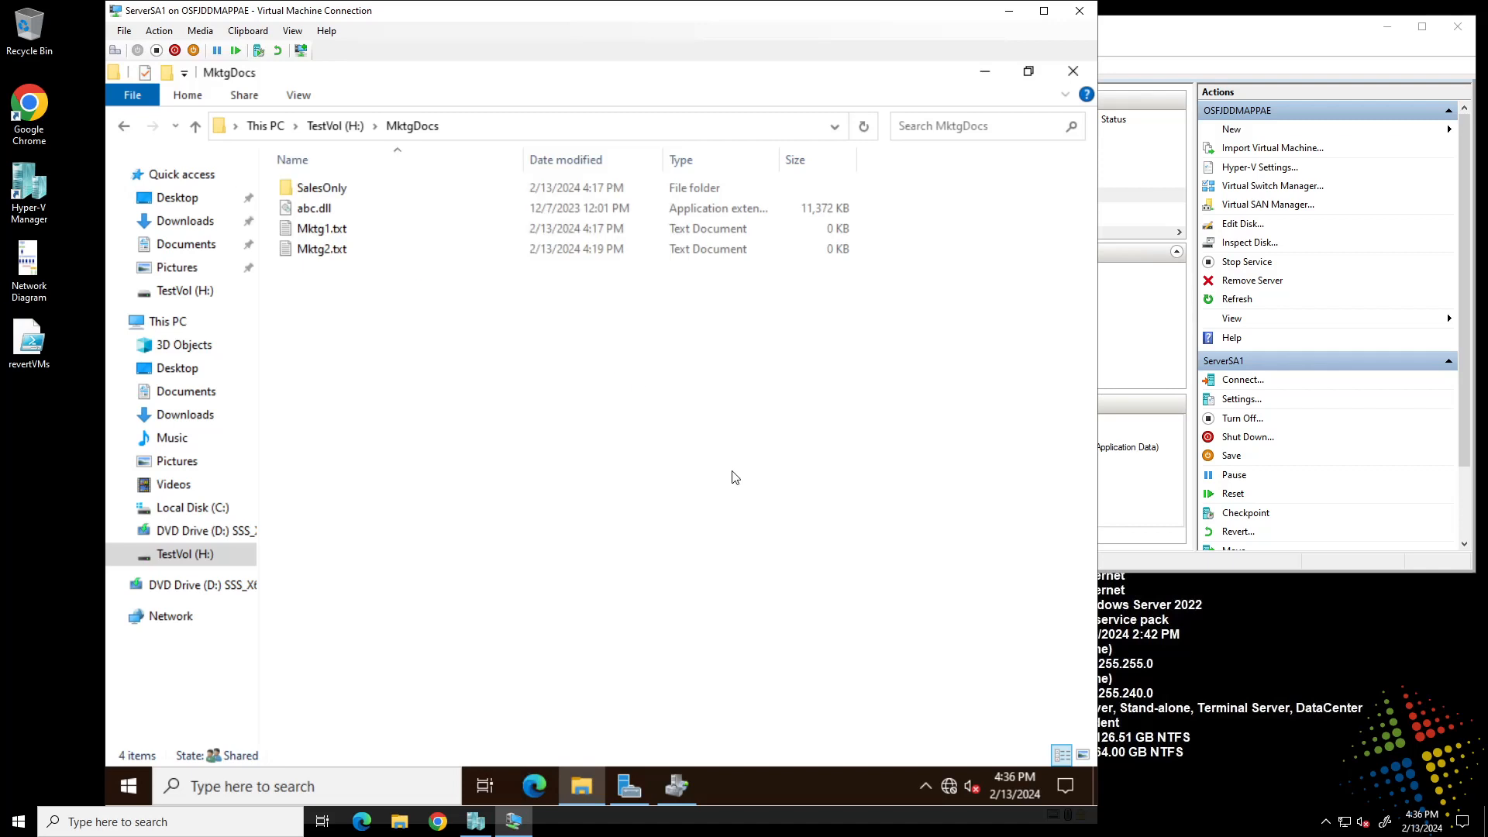
Open Event Viewer from Server Manager, show the Windows Application log and maximize the window
left_click(631, 787)
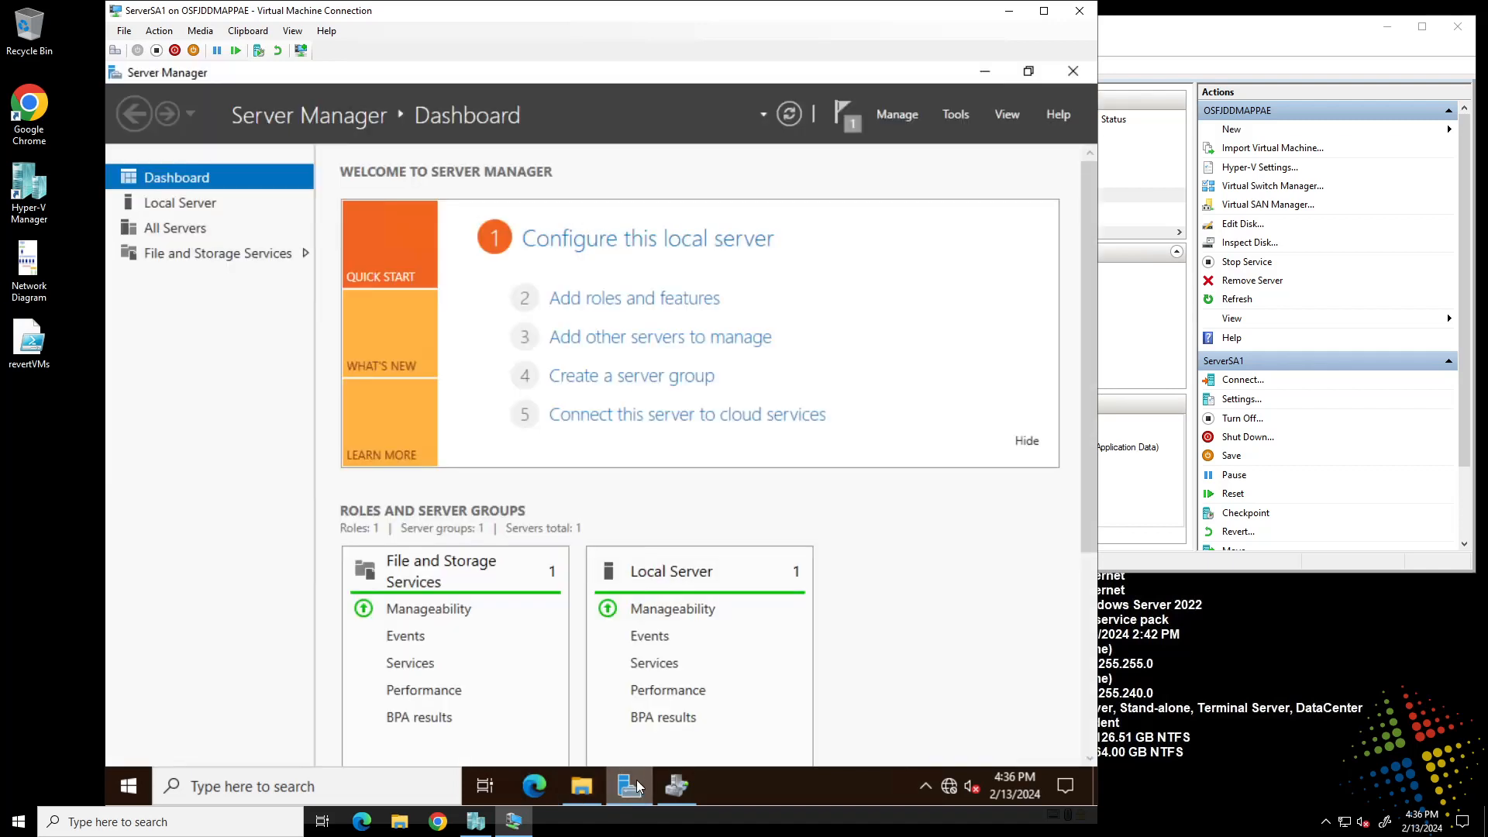
left_click(956, 114)
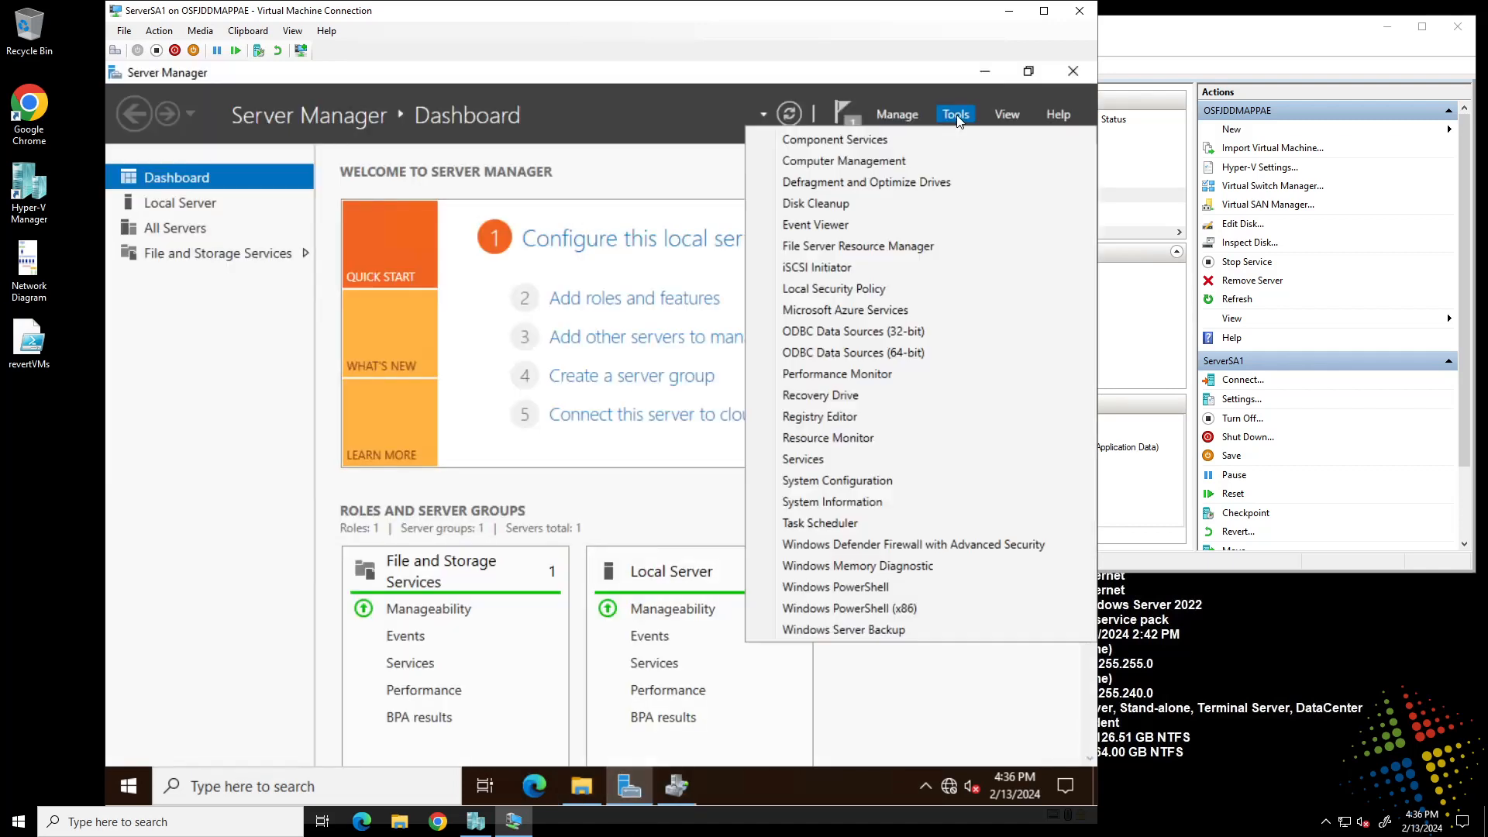
left_click(894, 226)
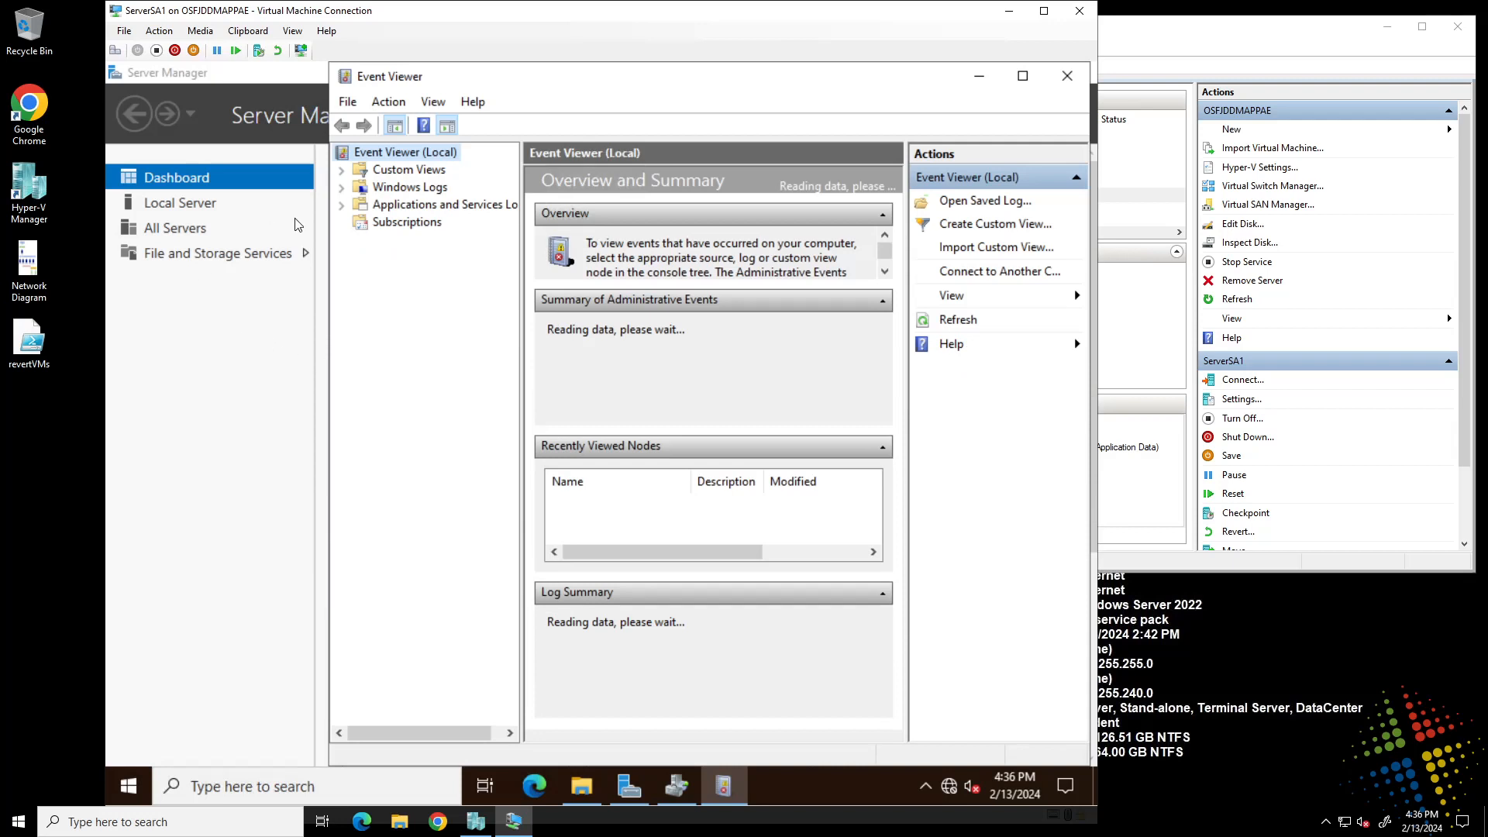
left_click(342, 188)
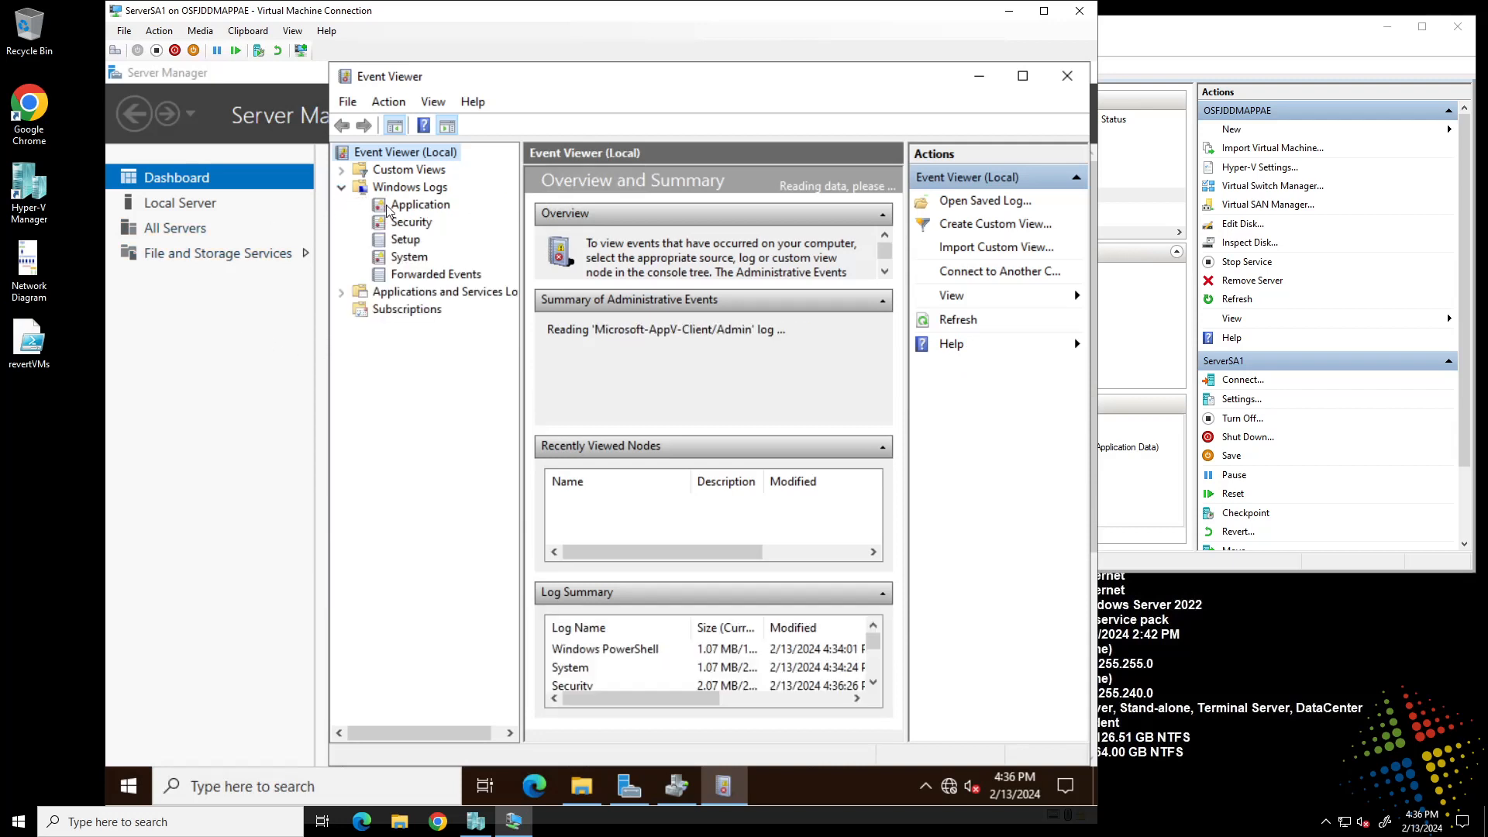
left_click(420, 205)
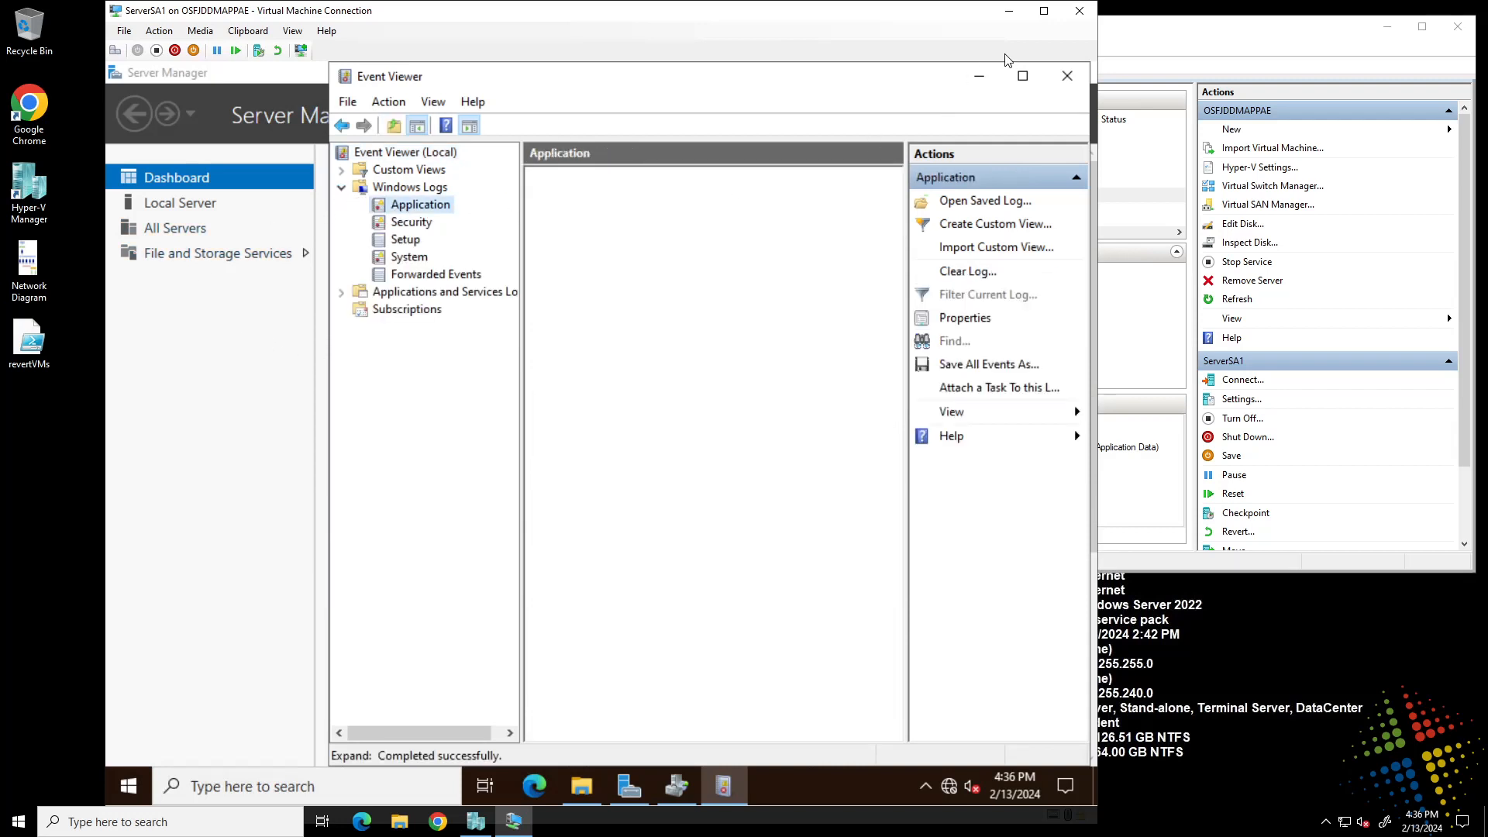
left_click(1025, 78)
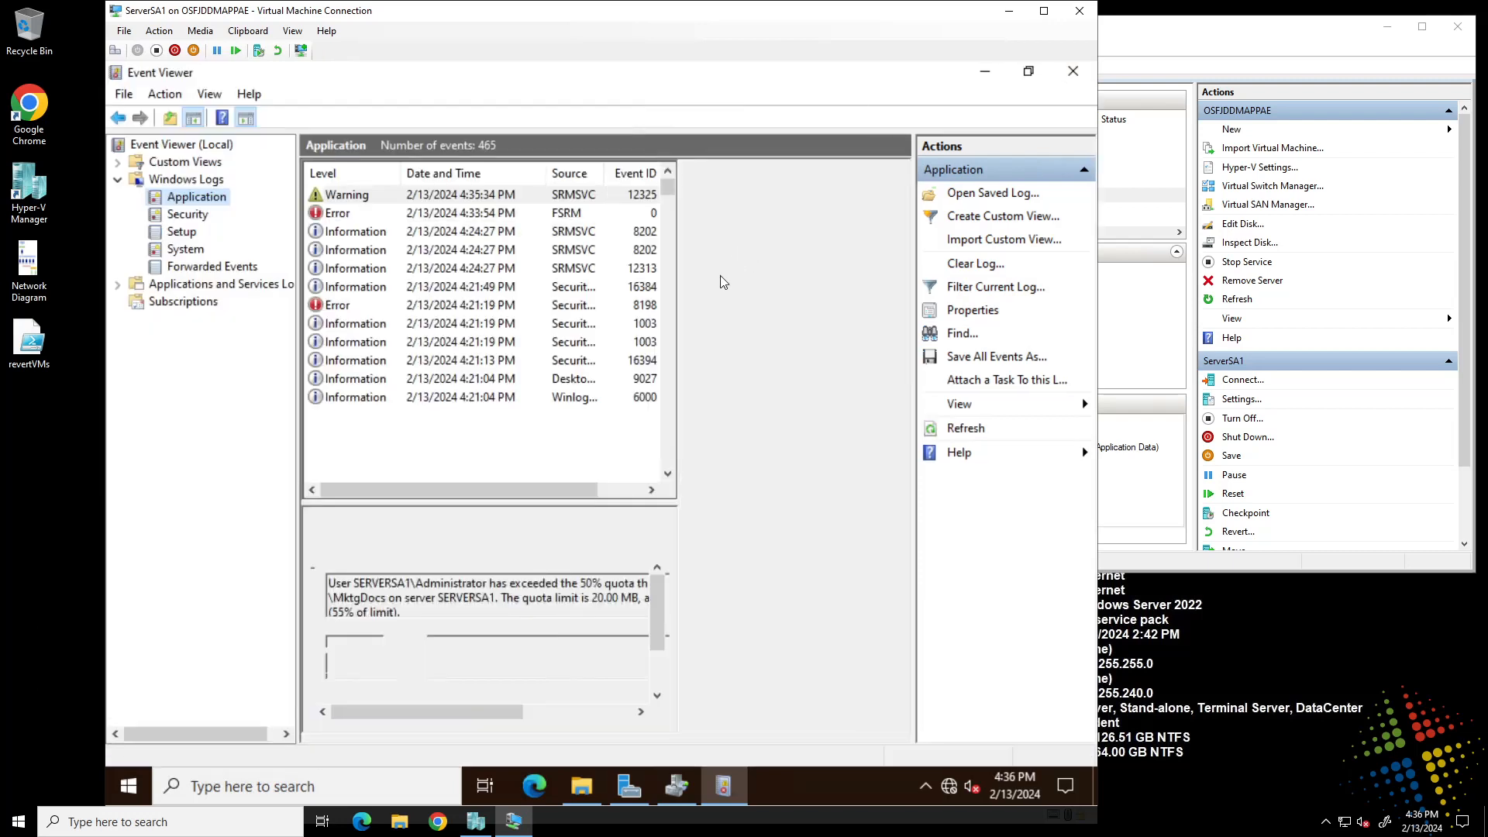
Read the newest SRMSVC warning event, checking which user and which quota threshold its description names
left_click(629, 203)
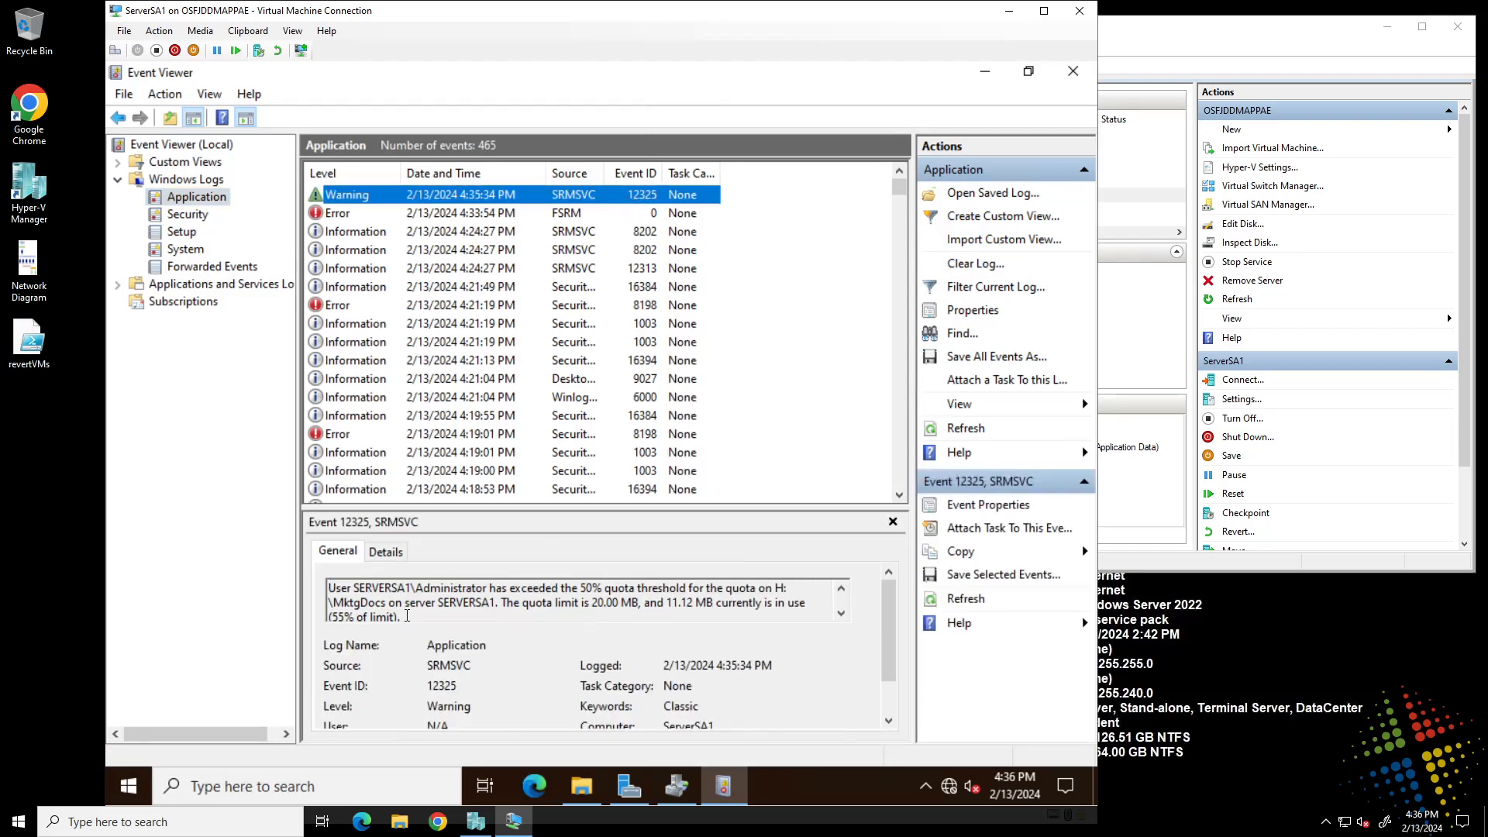
left_click_drag(354, 588, 460, 587)
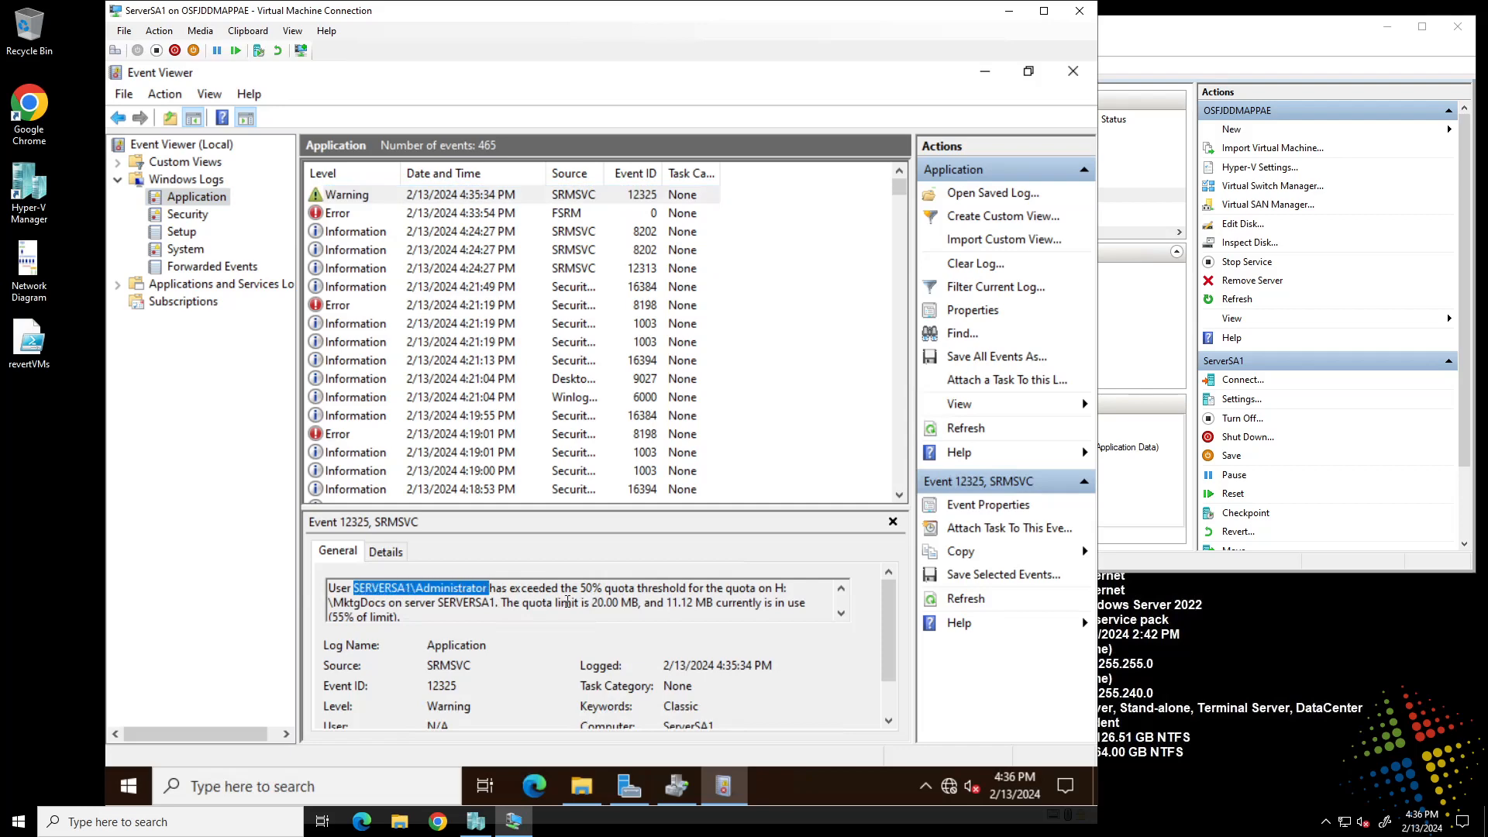
left_click_drag(576, 588, 628, 589)
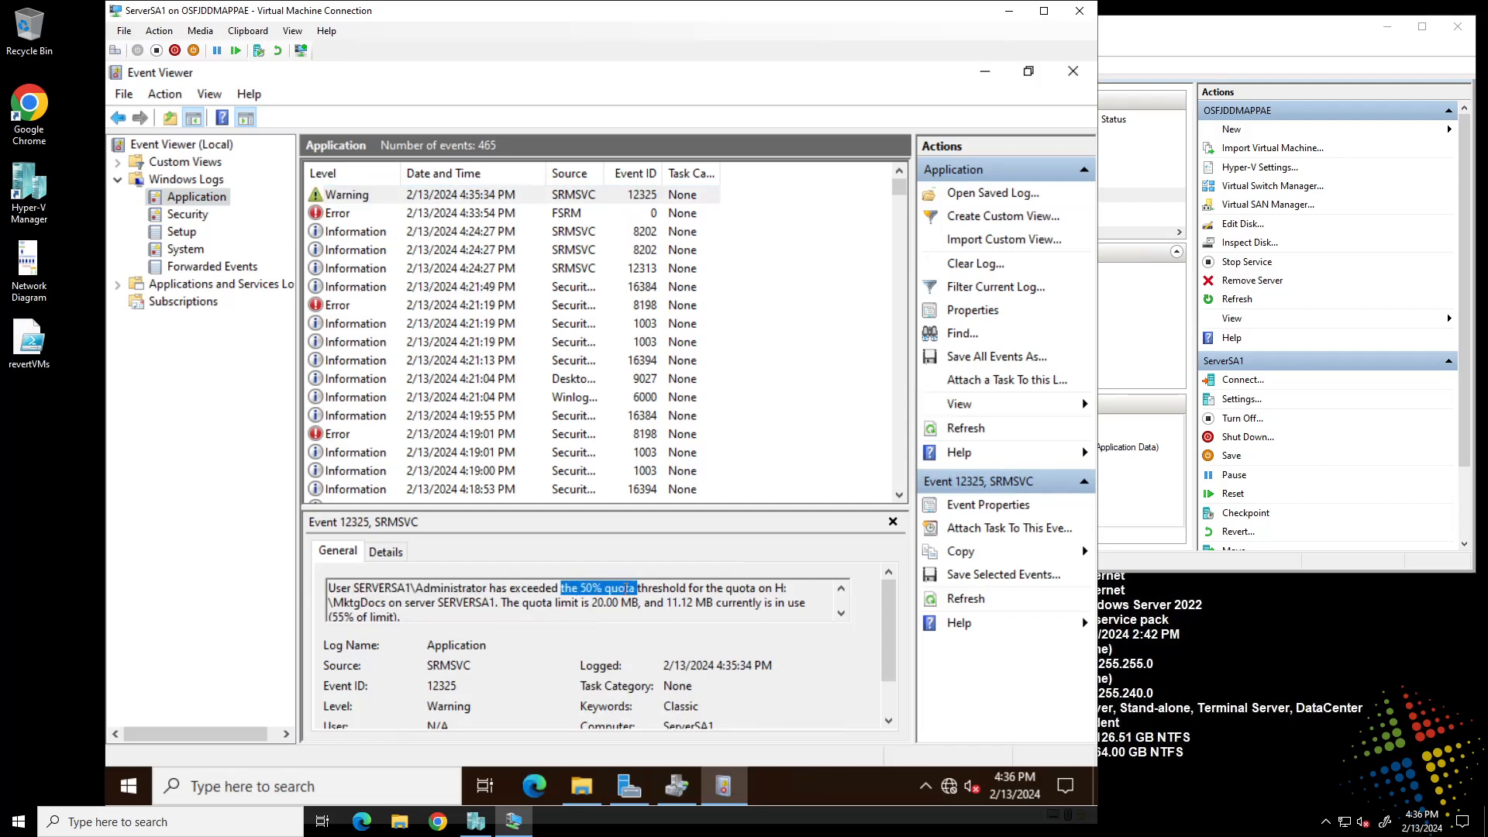